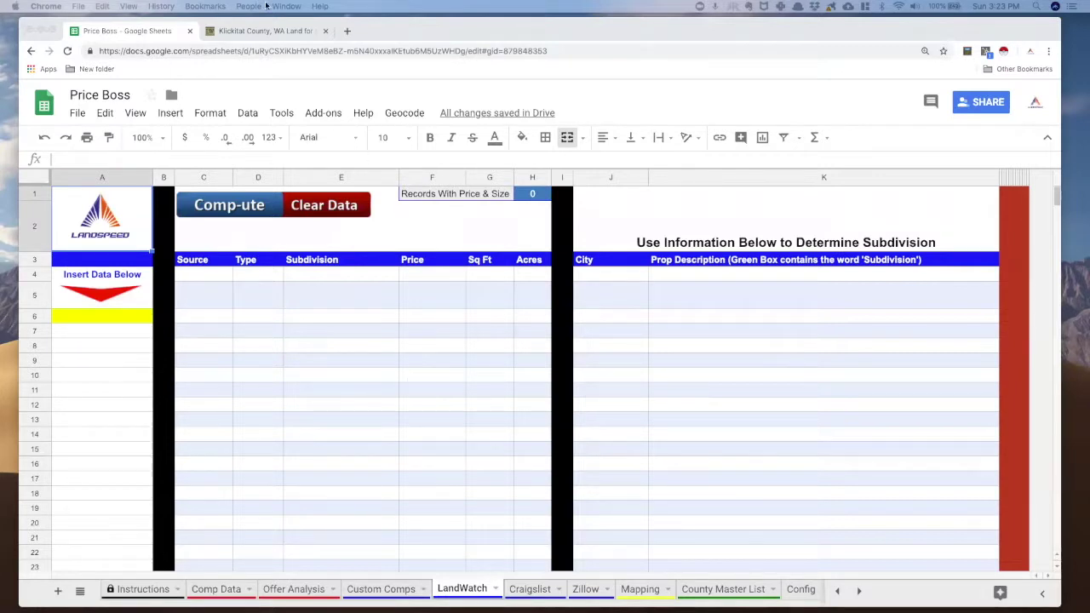
Close the existing Klickitat County listings tab and open the advanced search of landwatch.com in a new tab
left_click(327, 32)
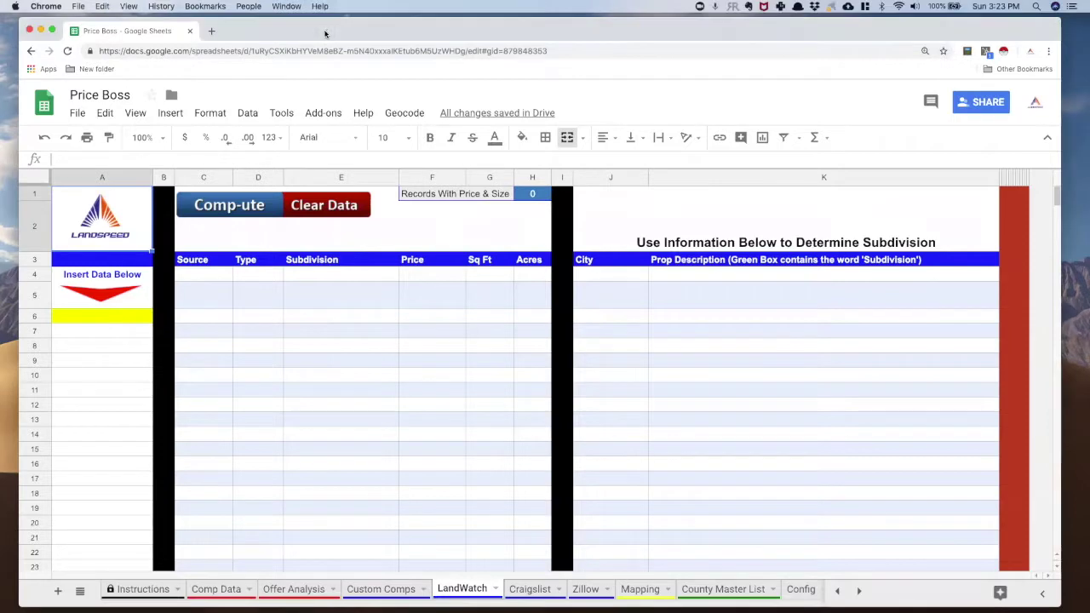
left_click(210, 31)
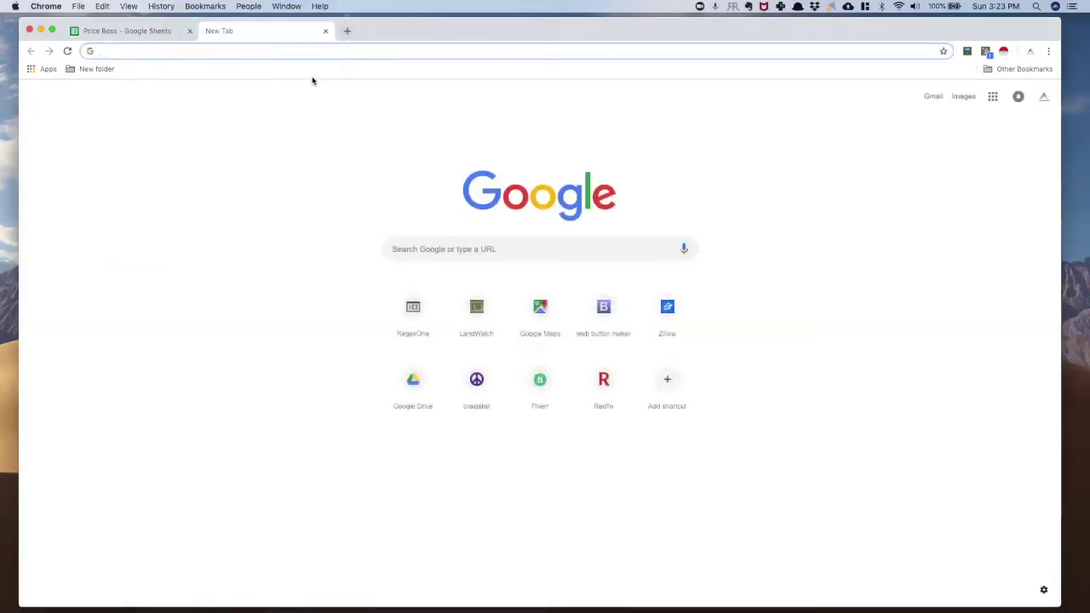
type("land")
key("Return")
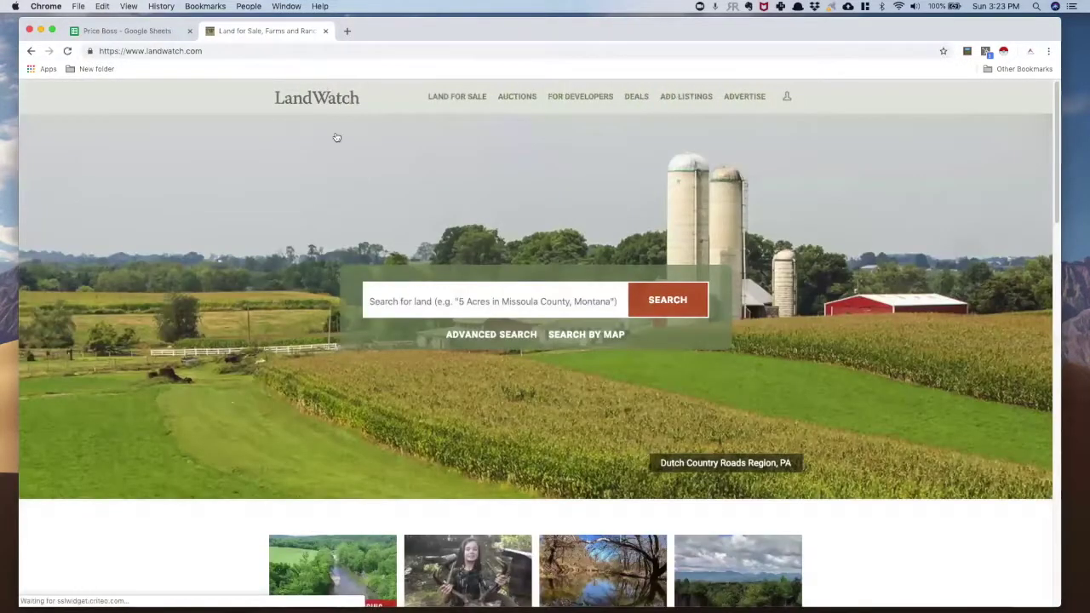
left_click(493, 335)
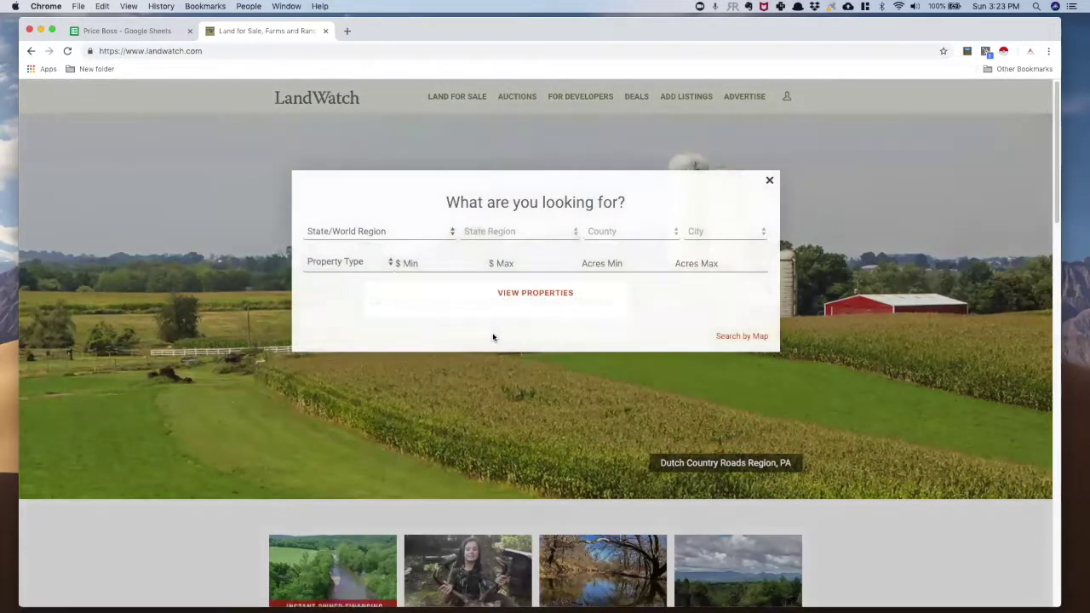
Set the search location to the state of Washington and Klickitat county
left_click(374, 231)
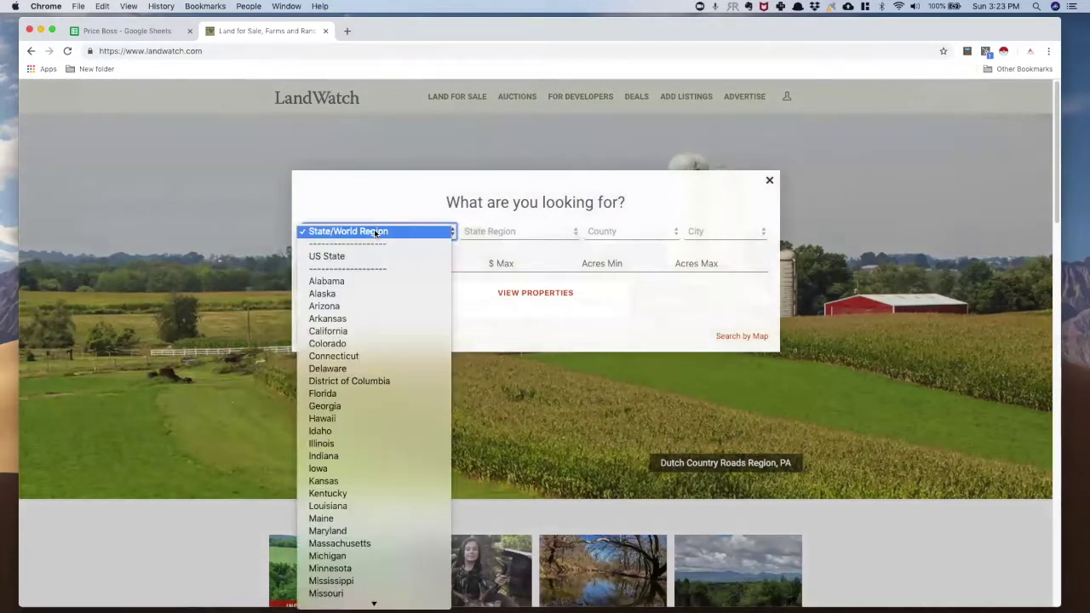
scroll(381, 491, "down", 2)
scroll(381, 494, "down", 10)
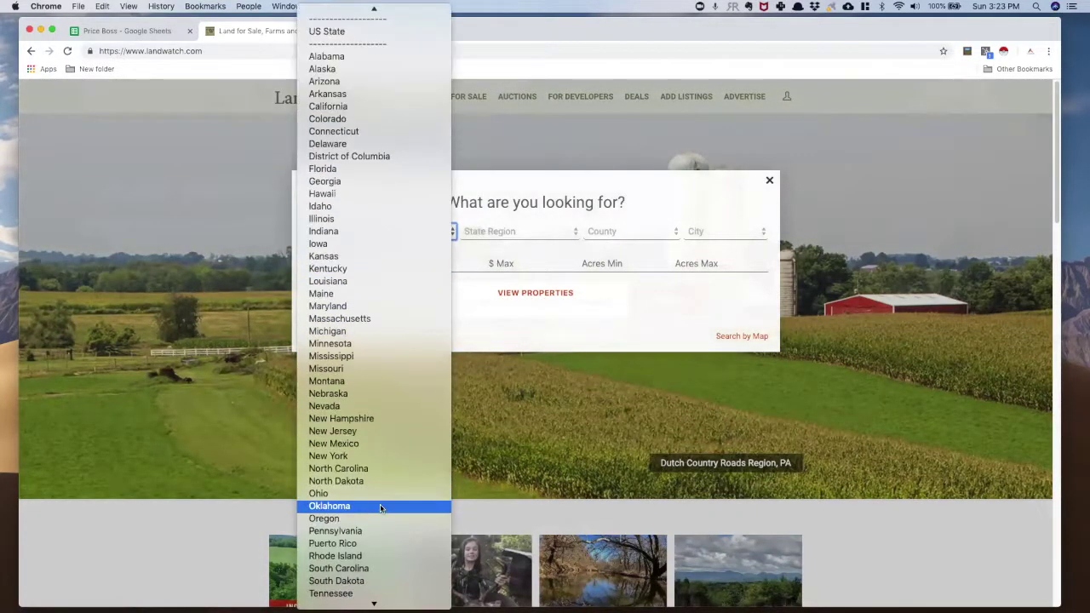
scroll(376, 536, "down", 1)
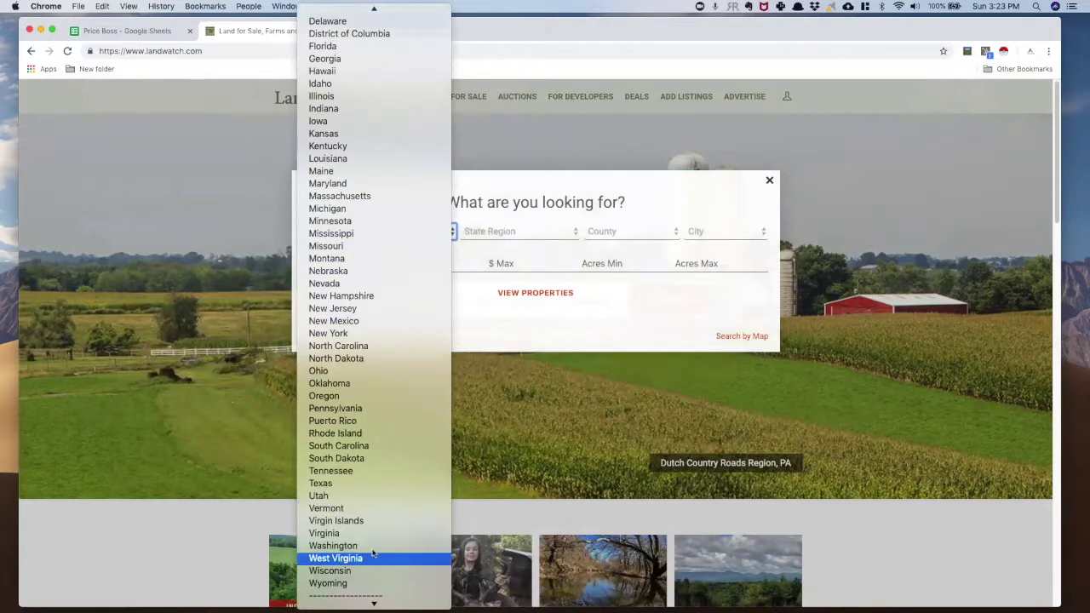
left_click(372, 546)
left_click(590, 232)
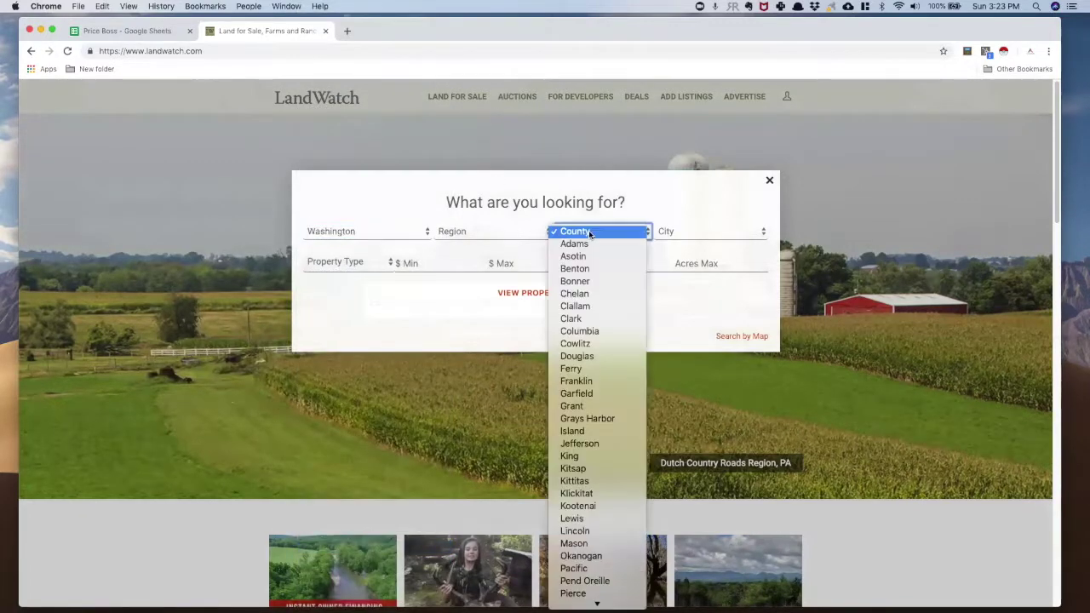
left_click(599, 494)
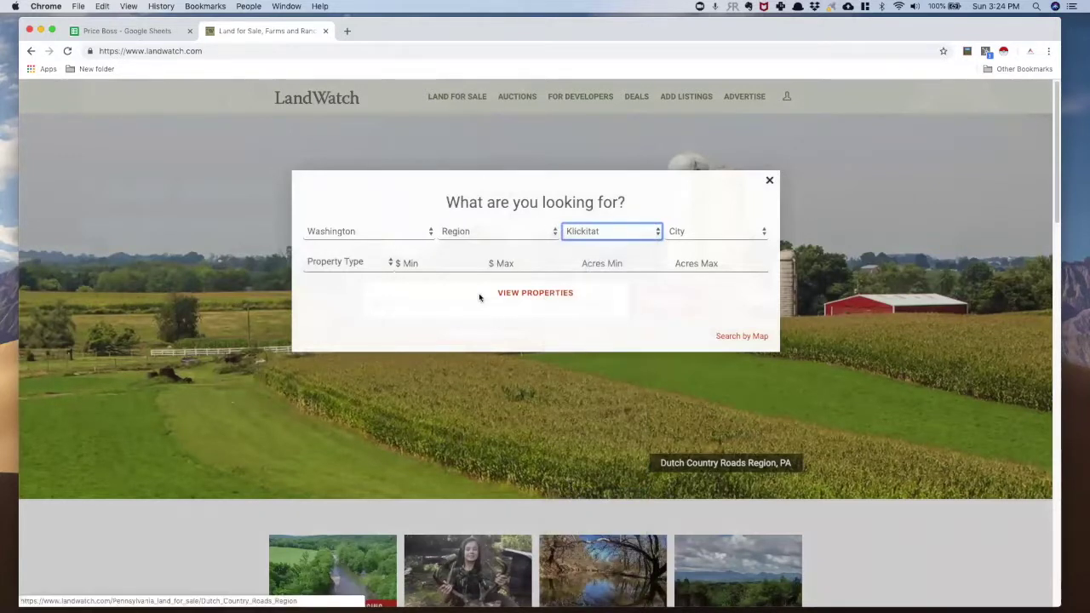
Limit the search to Land priced from 0 to 50000 and view the matching properties
left_click(400, 263)
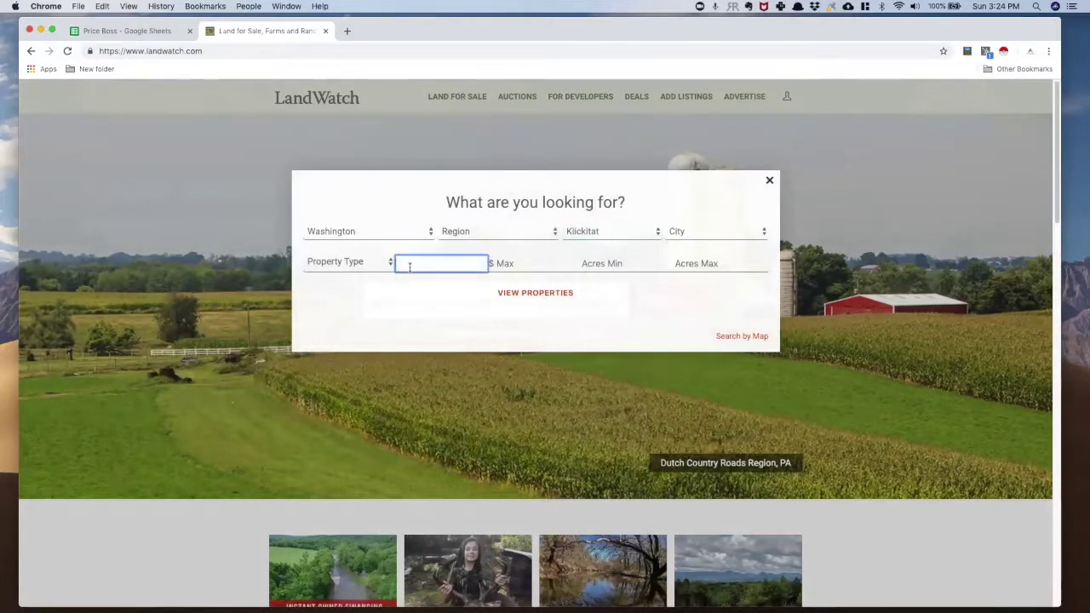
type("0")
left_click(522, 266)
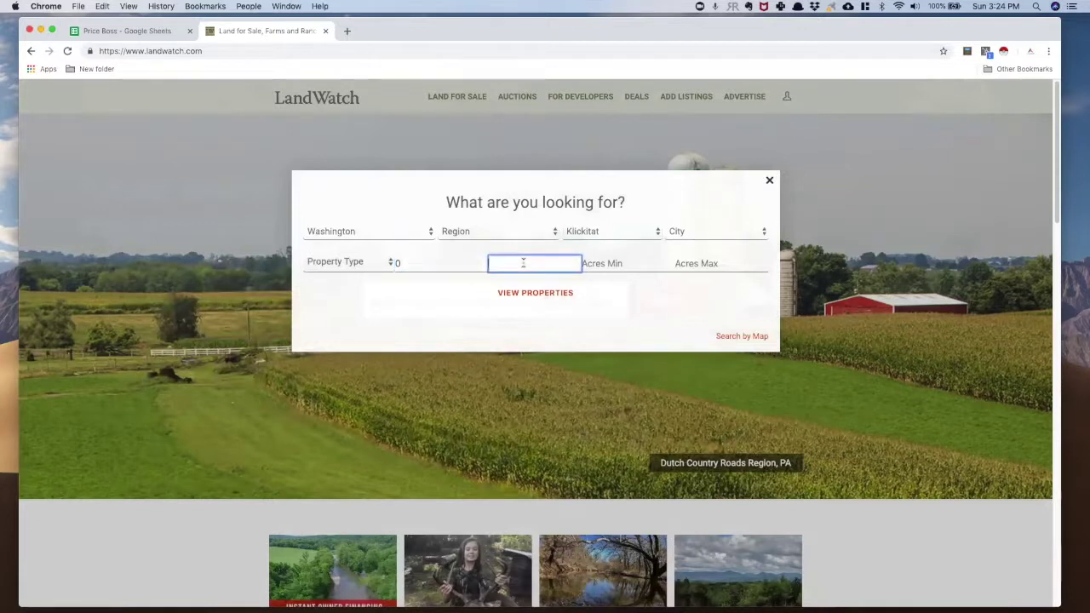
type("50000")
left_click(335, 263)
left_click(326, 311)
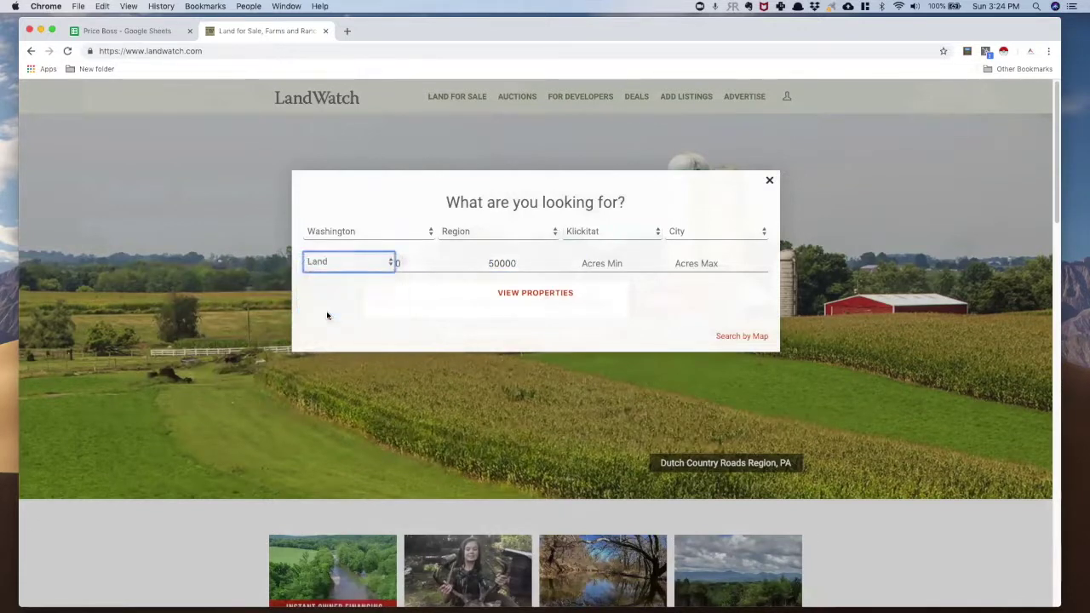
left_click(554, 295)
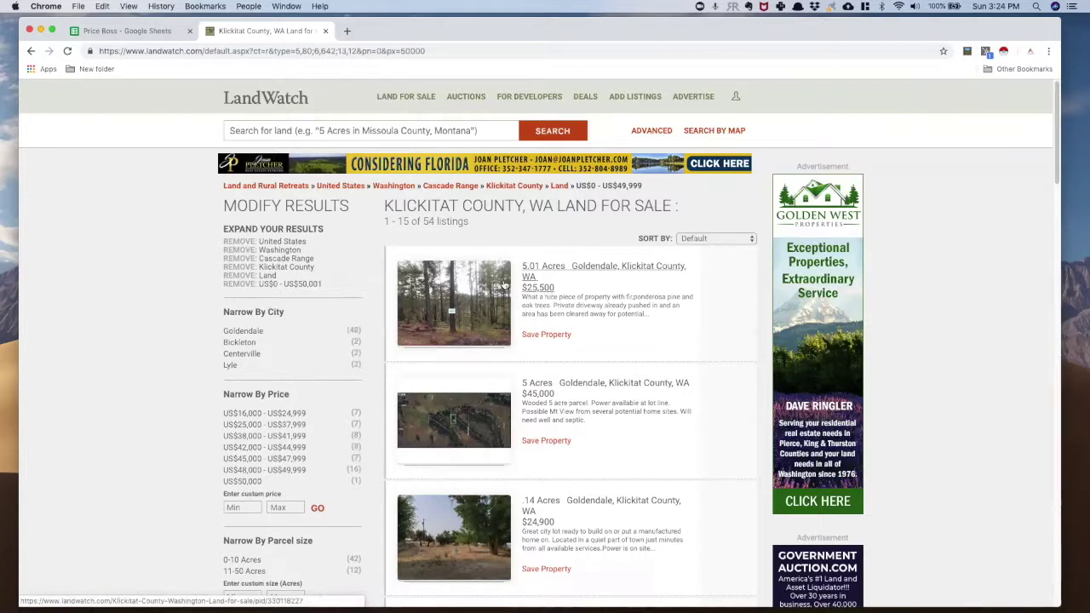
Sort the results by Just Listed and copy all listings on the first results page
left_click(702, 240)
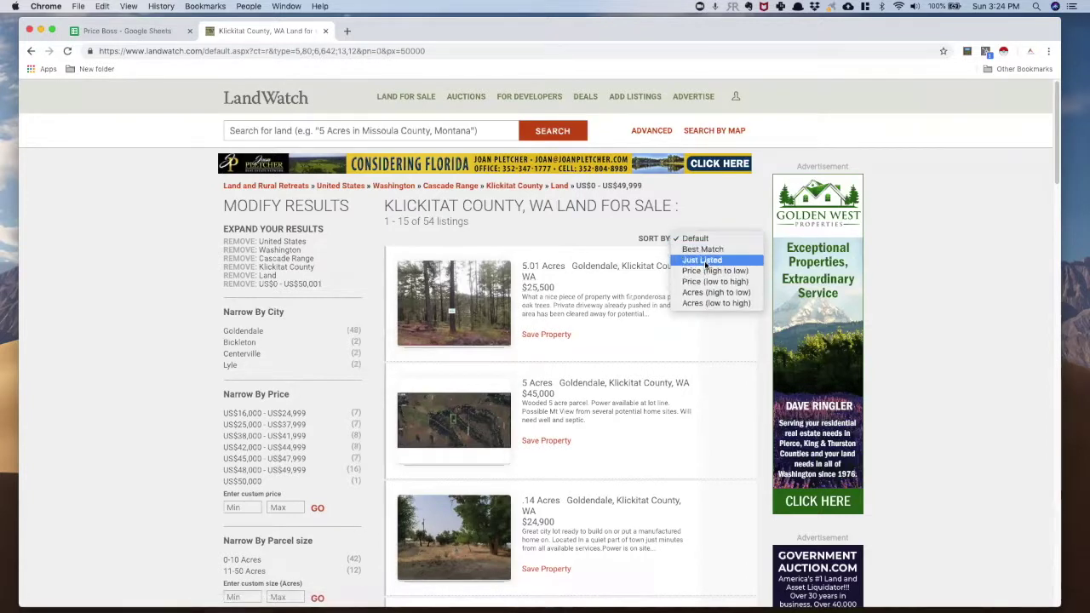
left_click(703, 260)
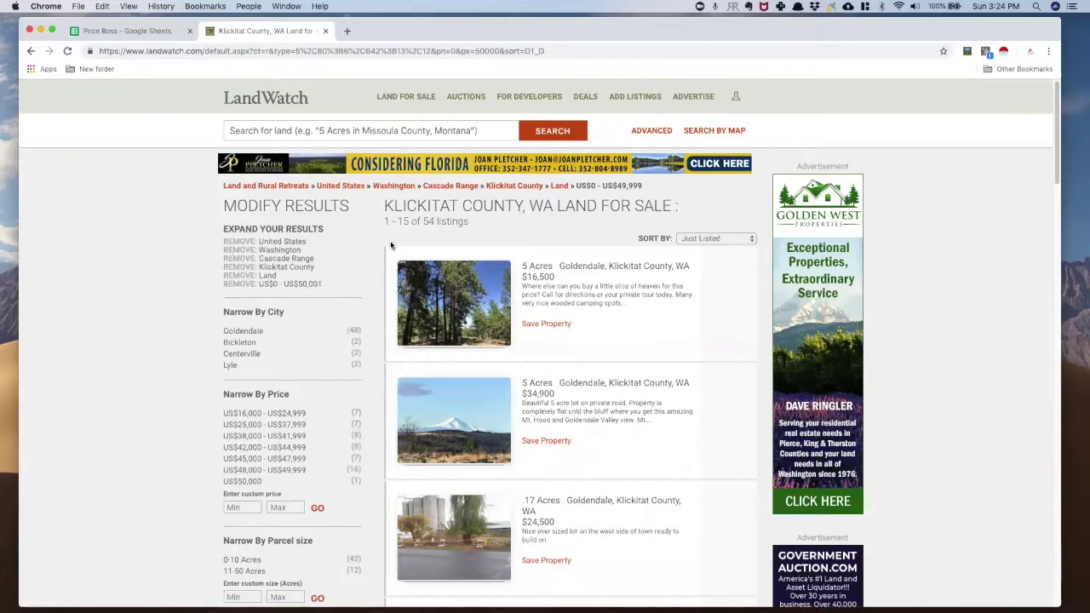
left_click_drag(391, 246, 686, 253)
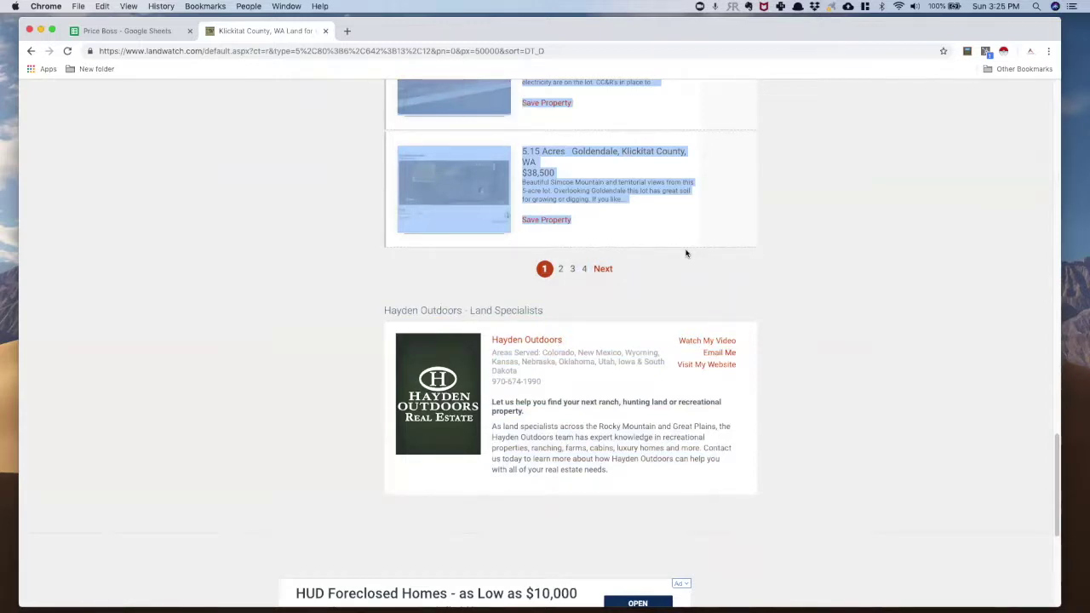
right_click(456, 187)
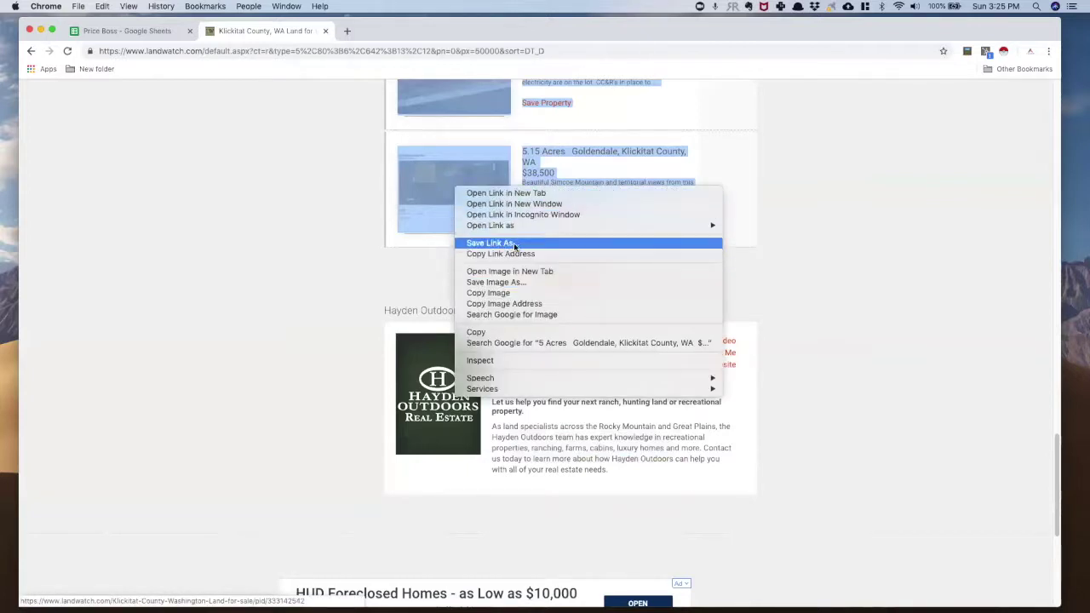
left_click(547, 331)
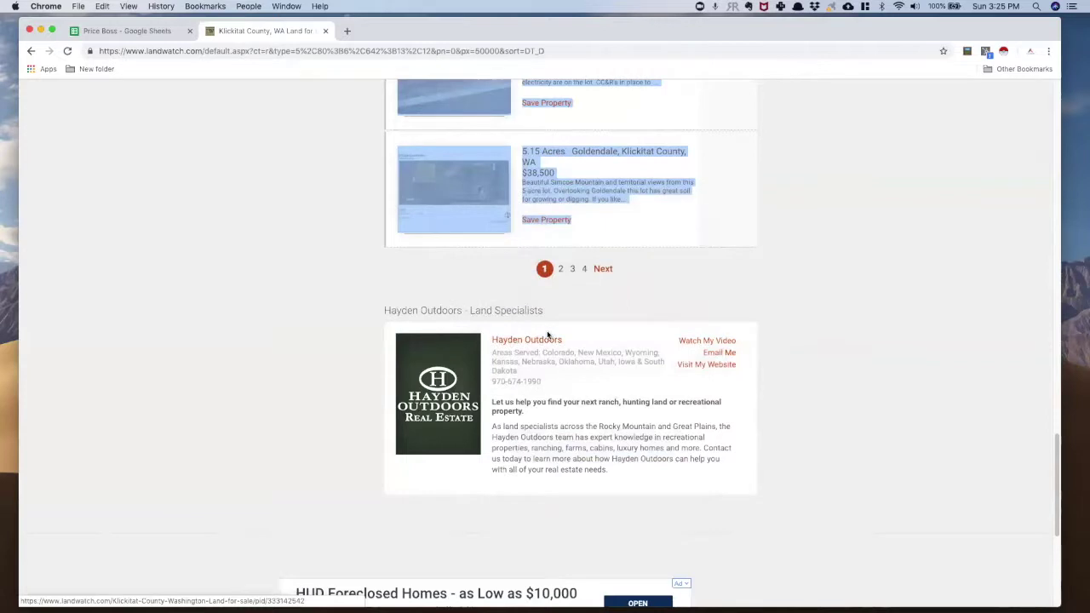
Paste the copied listings into cell A6 of the Price Boss LandWatch sheet and select the first empty cell below them, A51
left_click(127, 32)
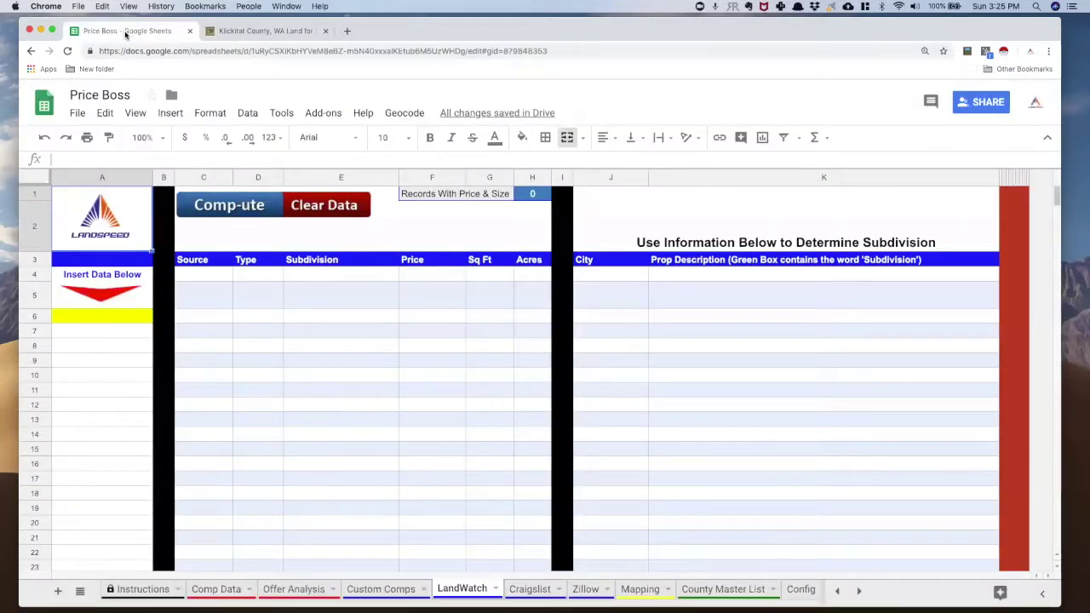
left_click(97, 321)
right_click(97, 321)
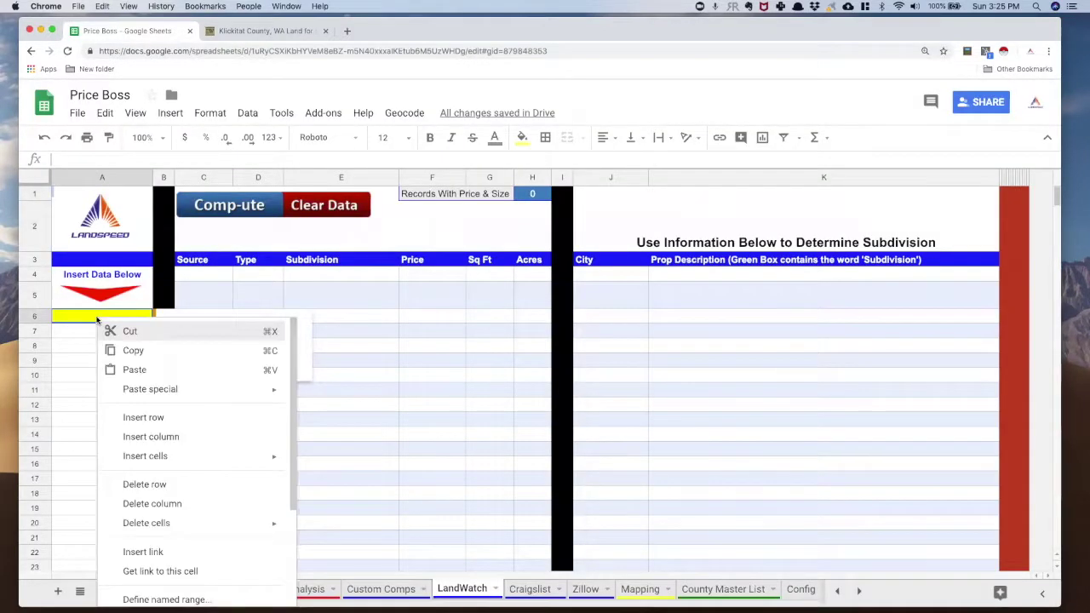
left_click(146, 370)
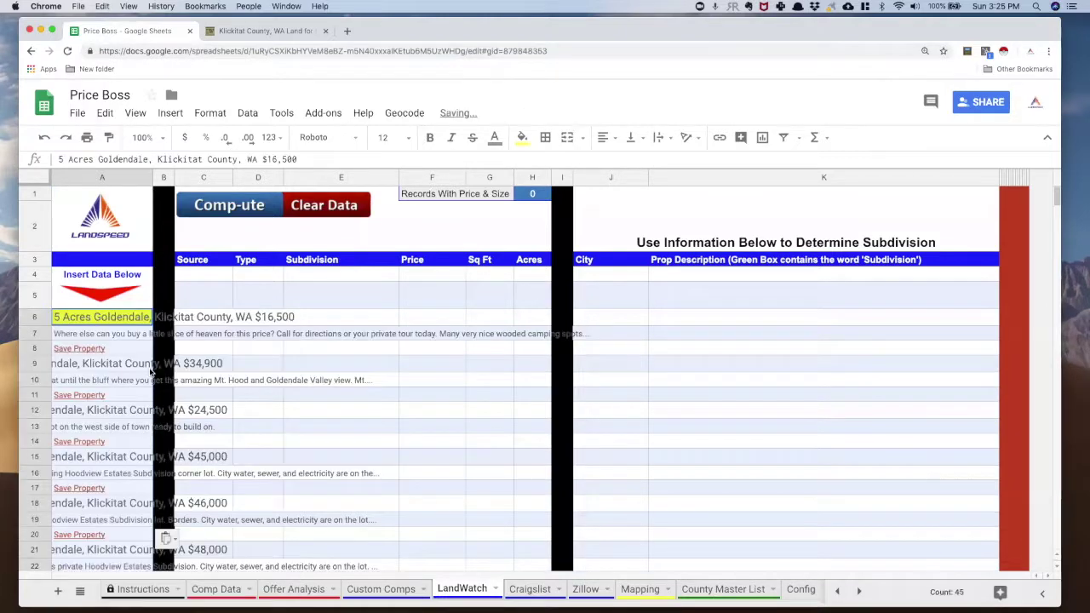
scroll(147, 374, "down", 10)
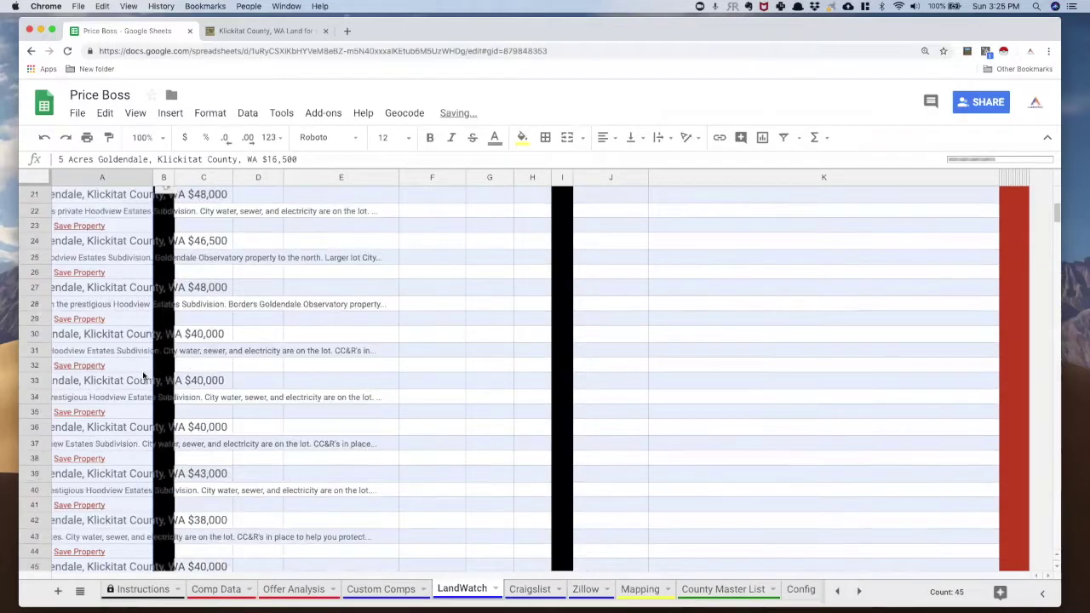
left_click(105, 409)
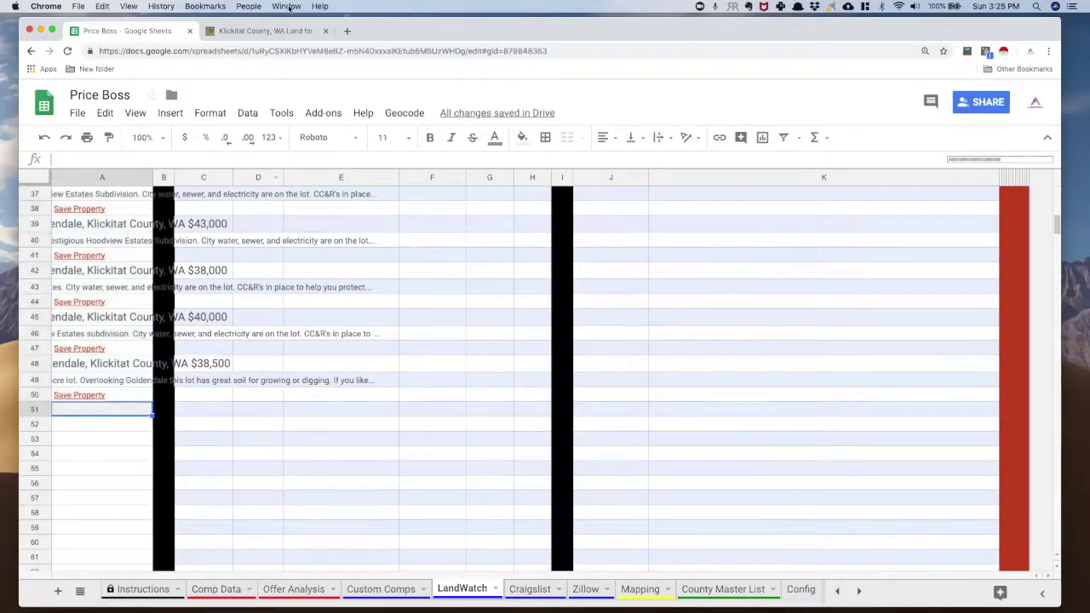
Go back to the LandWatch website and copy all listings on the second results page
left_click(267, 33)
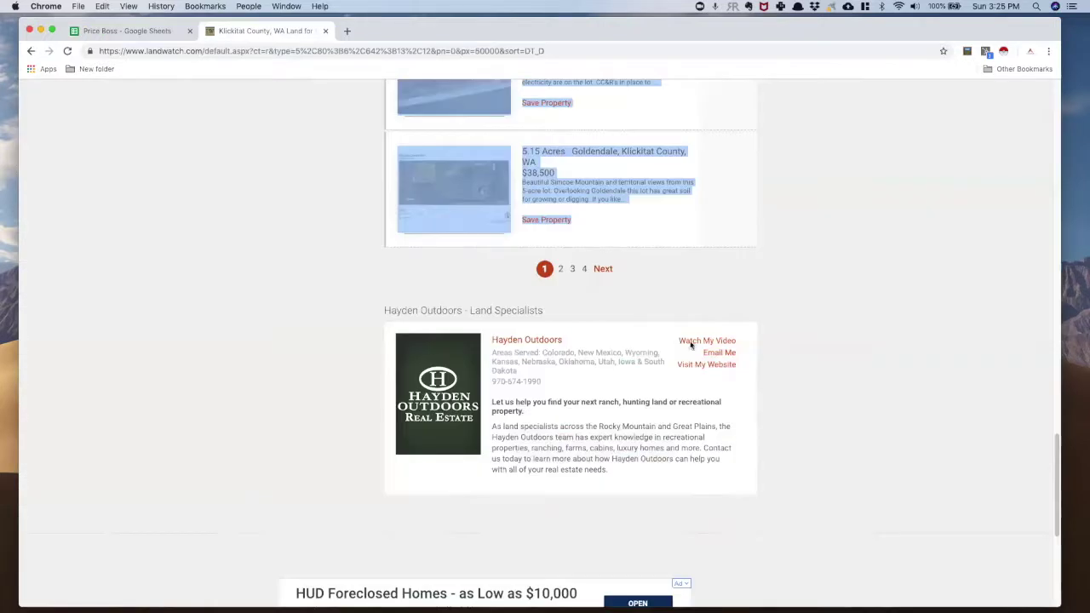
left_click(605, 270)
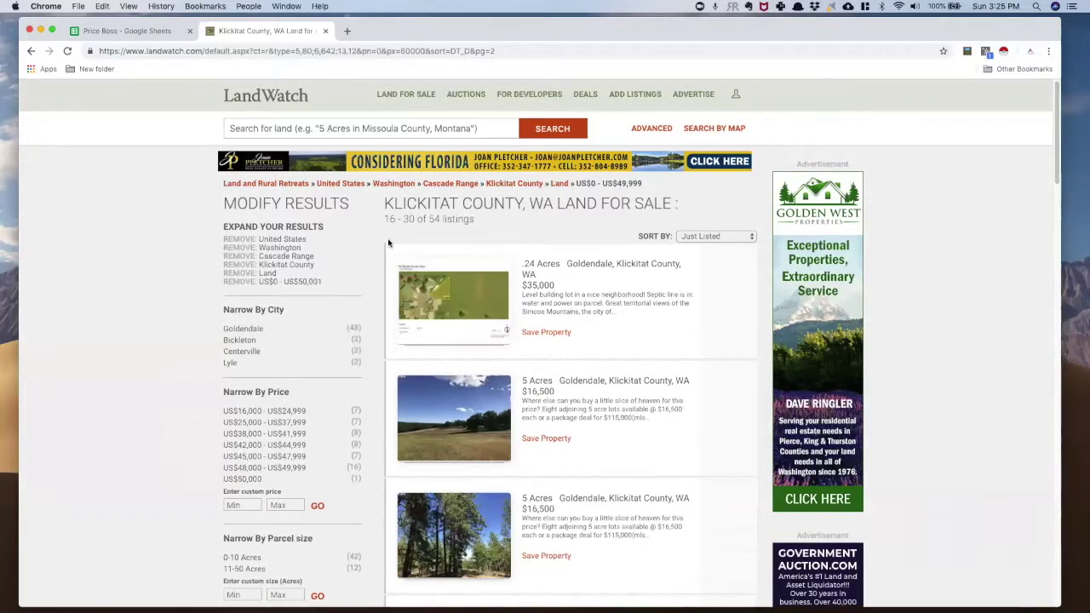
left_click_drag(391, 247, 685, 271)
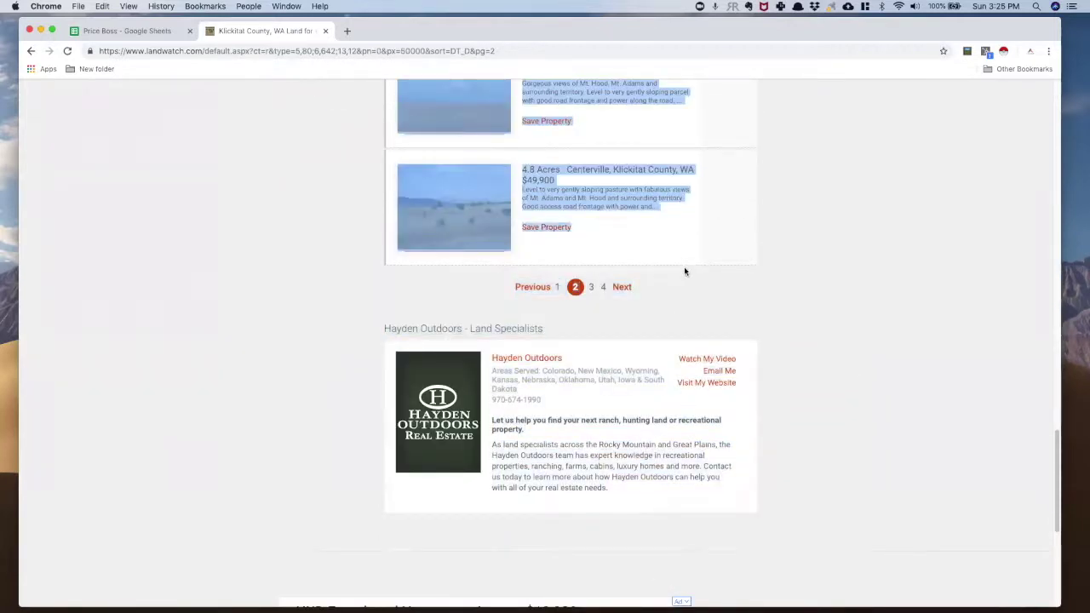
right_click(598, 198)
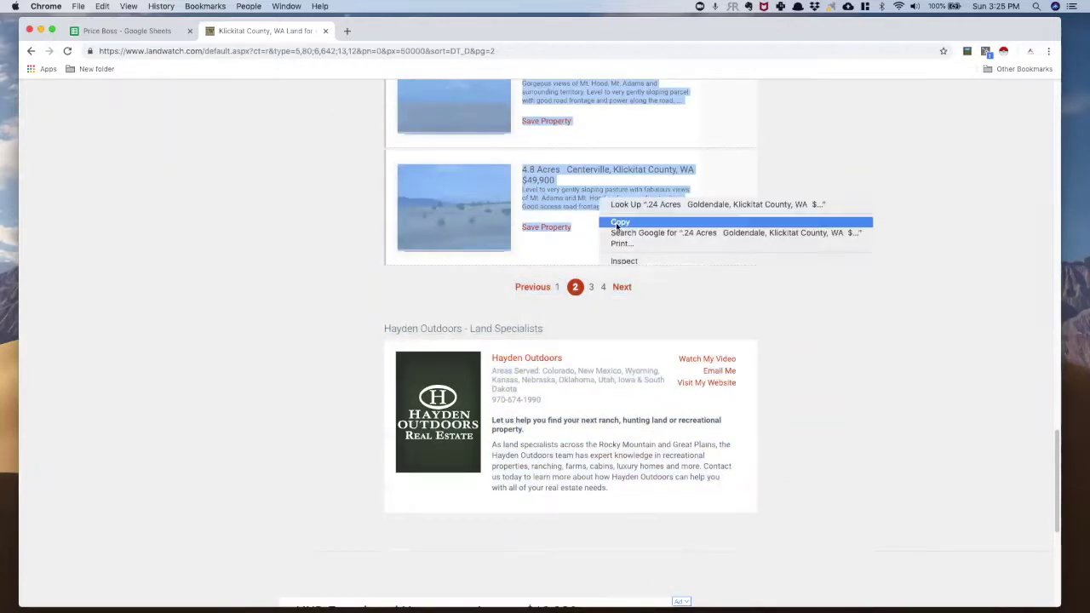
left_click(620, 224)
Paste the second page of listings into cell A51 of the Price Boss spreadsheet and select the next empty cell, A96
left_click(128, 30)
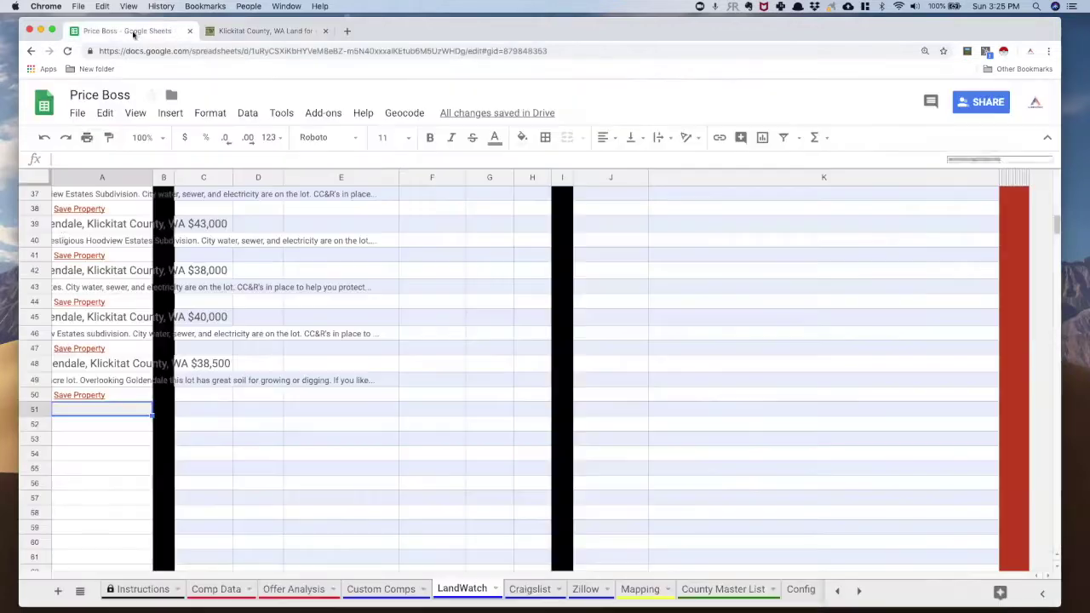
right_click(89, 409)
left_click(134, 460)
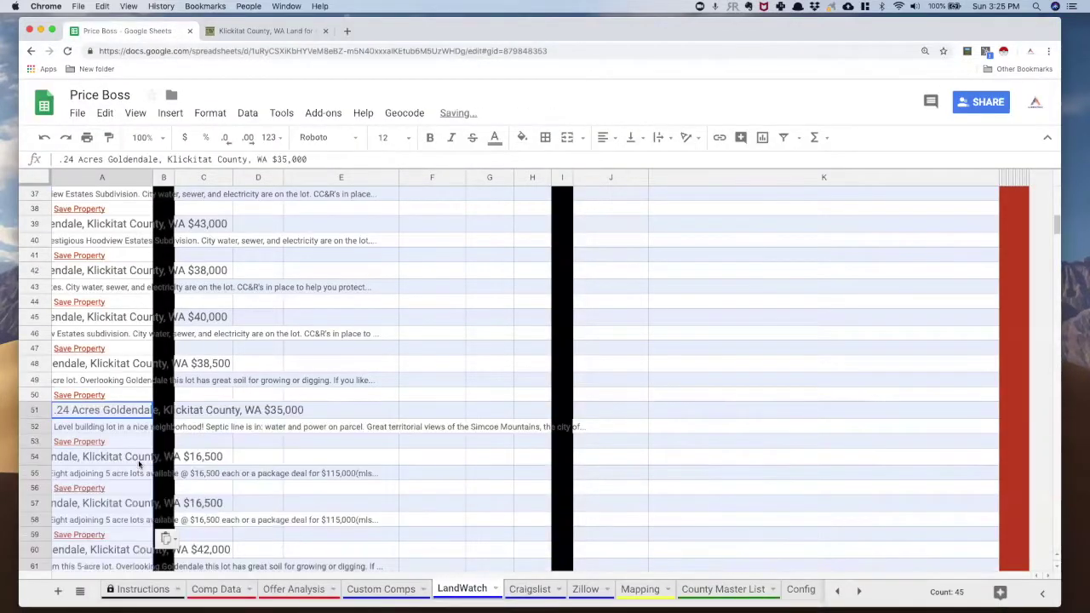
scroll(138, 461, "down", 6)
scroll(138, 461, "down", 5)
left_click(91, 323)
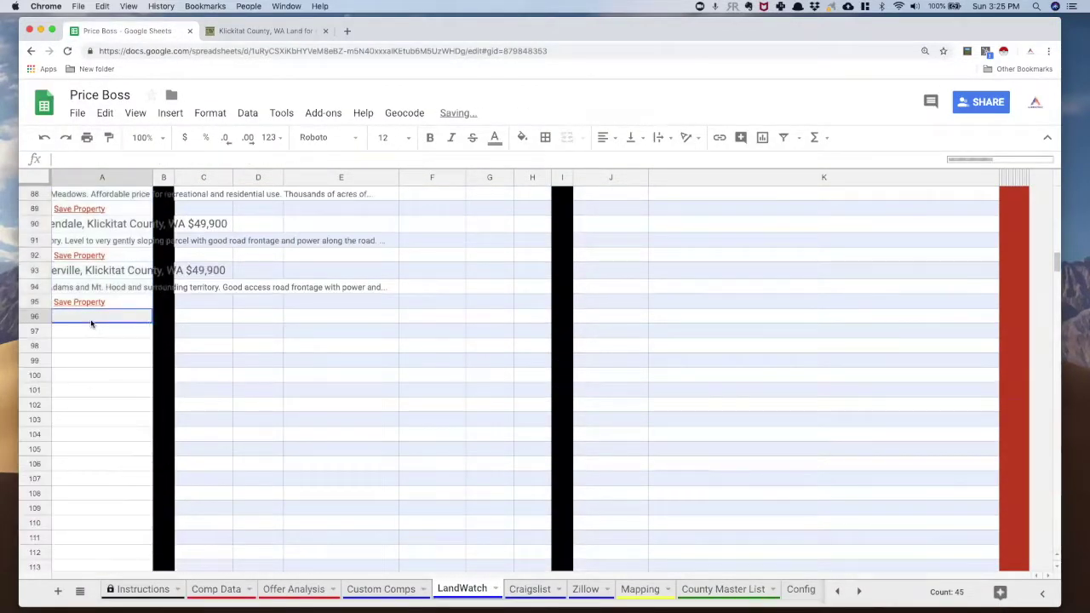
Return to the LandWatch website and copy all listings on the third results page
left_click(283, 34)
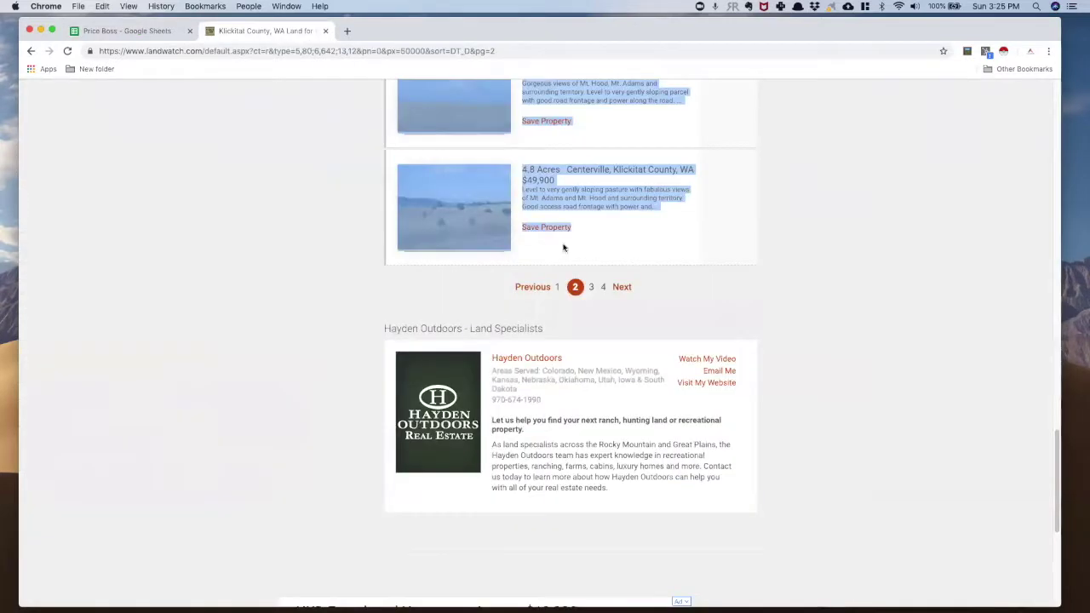
left_click(622, 287)
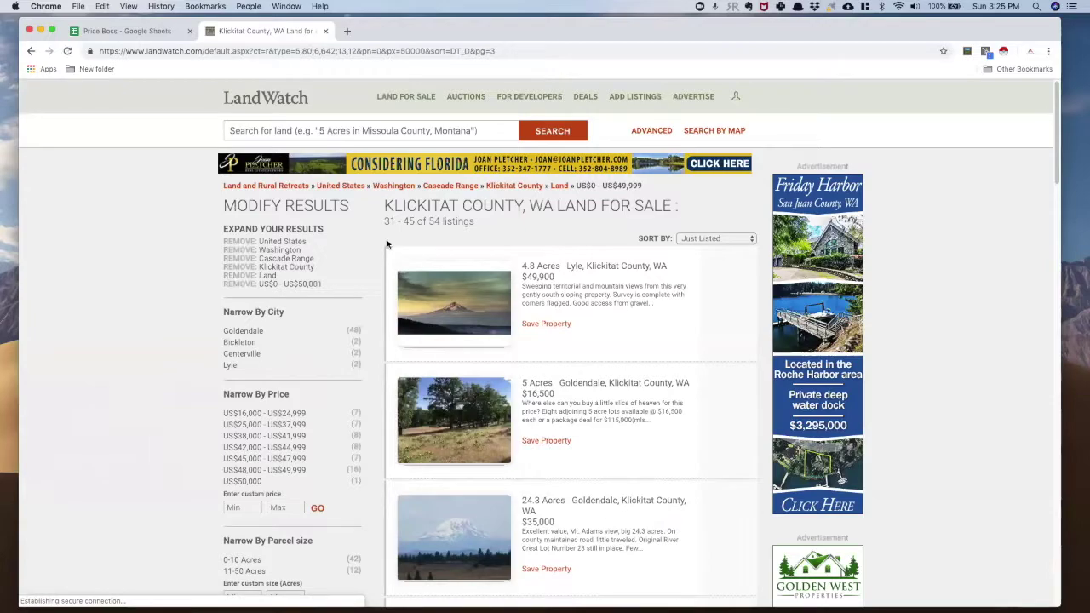
scroll(530, 387, "down", 15)
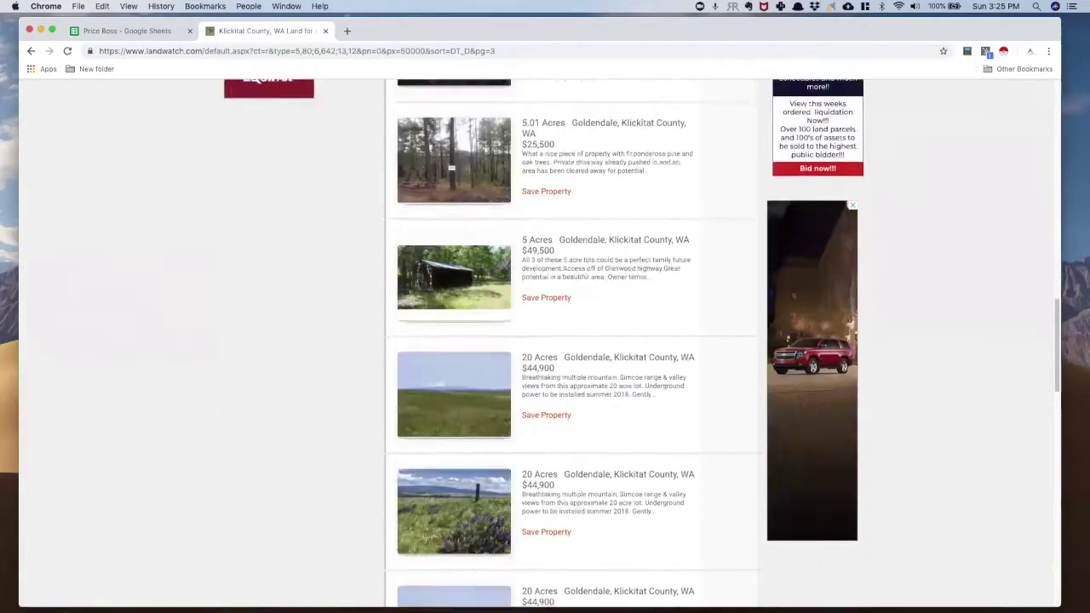
left_click_drag(699, 591, 703, 316)
right_click(592, 244)
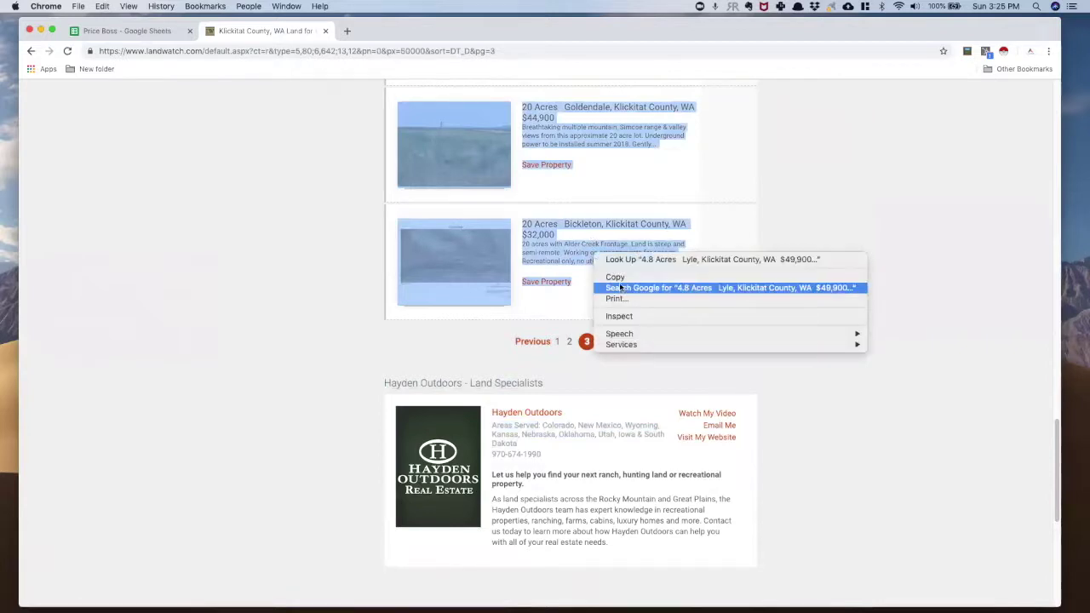
left_click(622, 278)
Paste the third page of listings into cell A96 of the Price Boss spreadsheet and select the next empty cell, A141
left_click(134, 36)
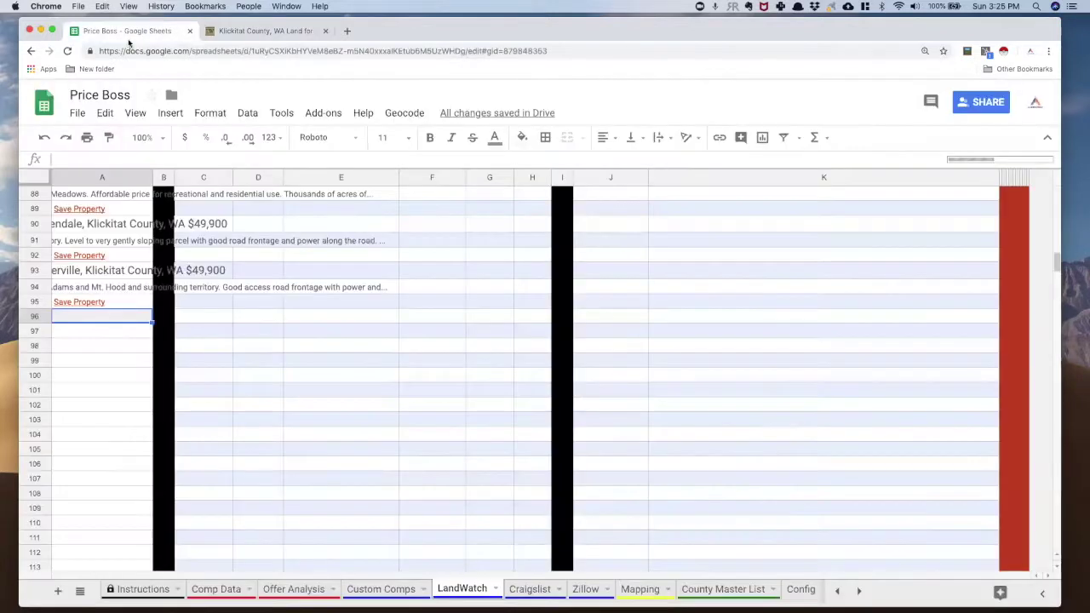
right_click(99, 317)
left_click(137, 370)
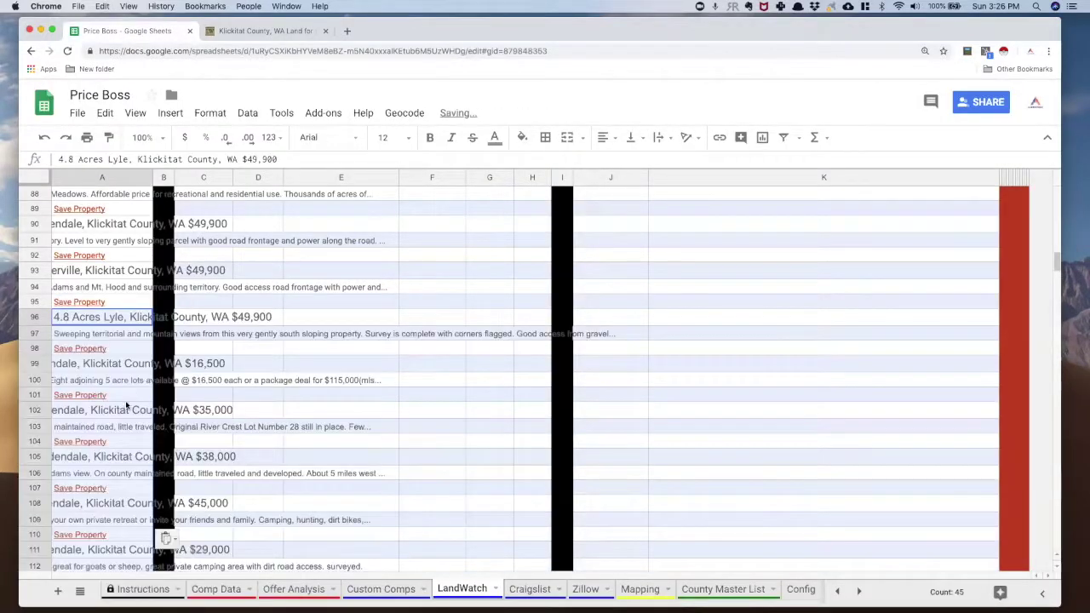
scroll(128, 407, "down", 10)
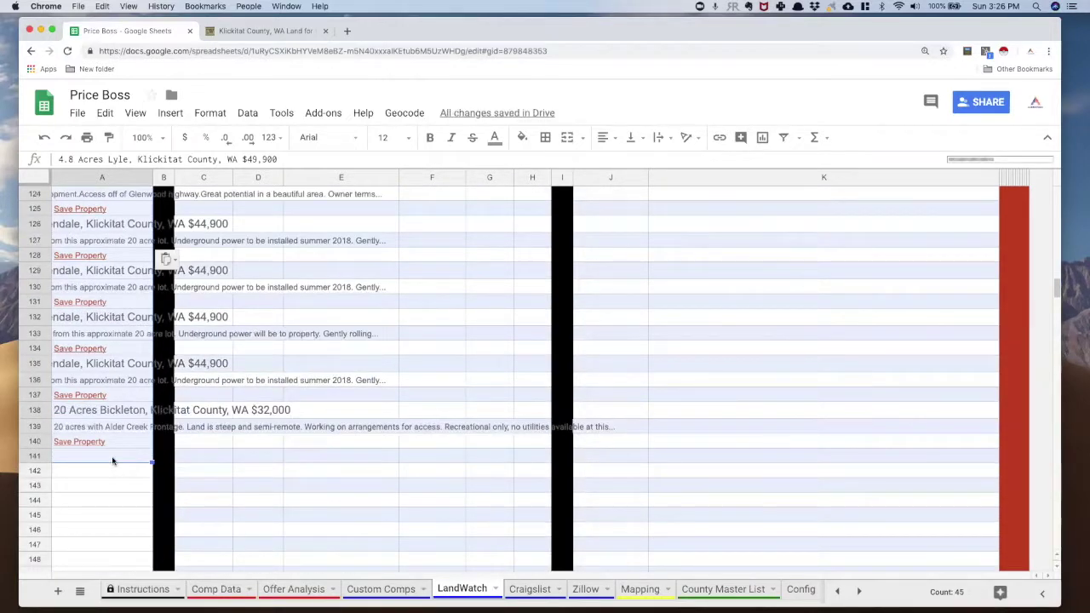
left_click(111, 457)
Return to the LandWatch website and copy all listings on the fourth results page
left_click(255, 32)
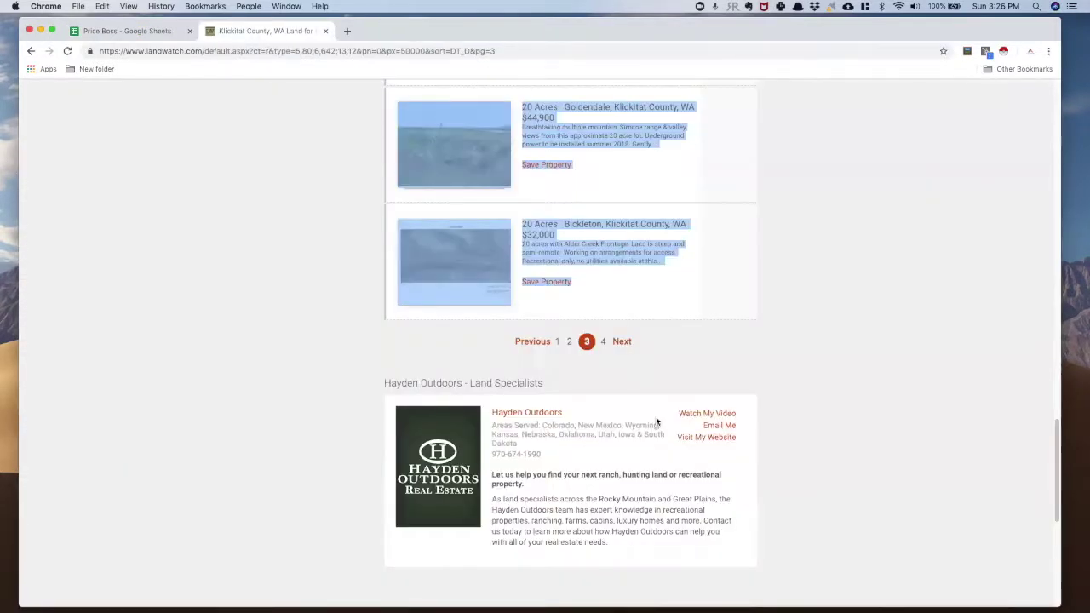
left_click(622, 342)
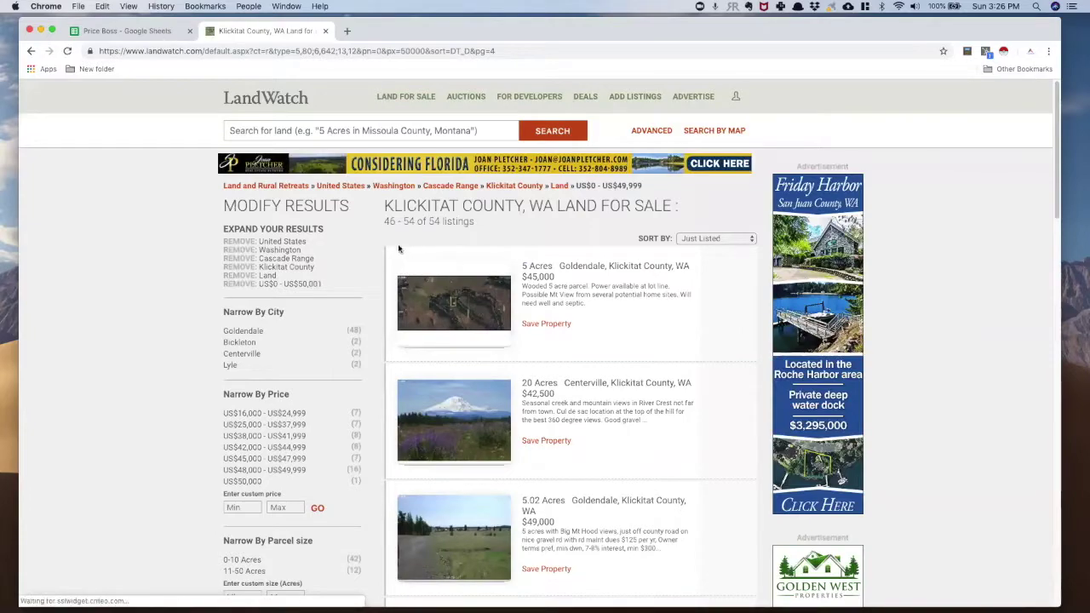
left_click_drag(399, 250, 610, 584)
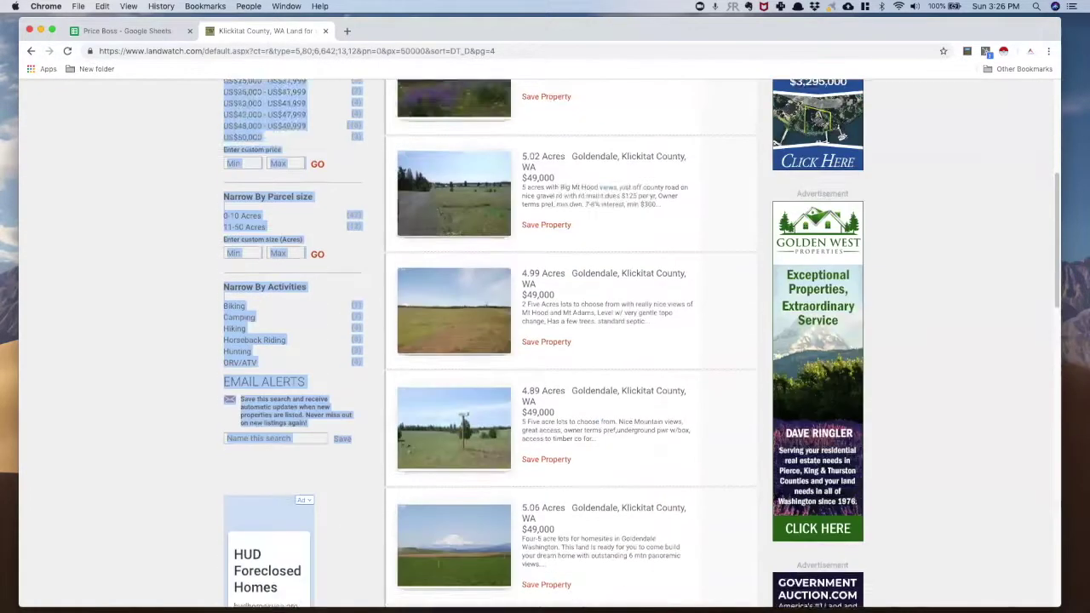
scroll(571, 341, "down", 10)
left_click_drag(521, 111, 629, 181)
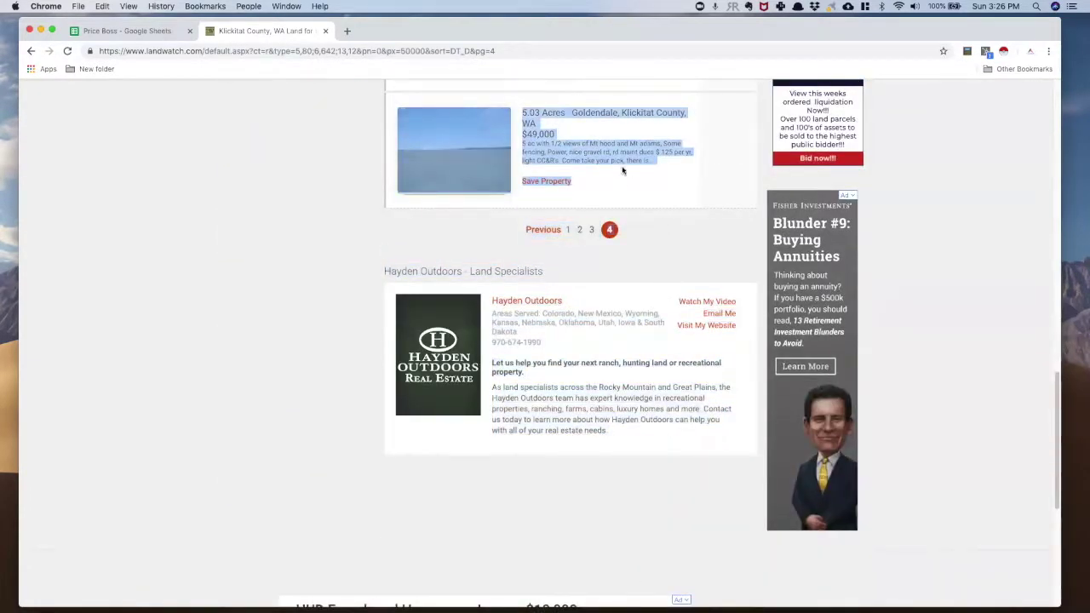
right_click(621, 155)
left_click(639, 177)
Paste the fourth page of listings into cell A141 of the Price Boss spreadsheet and run Comp-ute on the LandWatch sheet
left_click(132, 30)
right_click(99, 461)
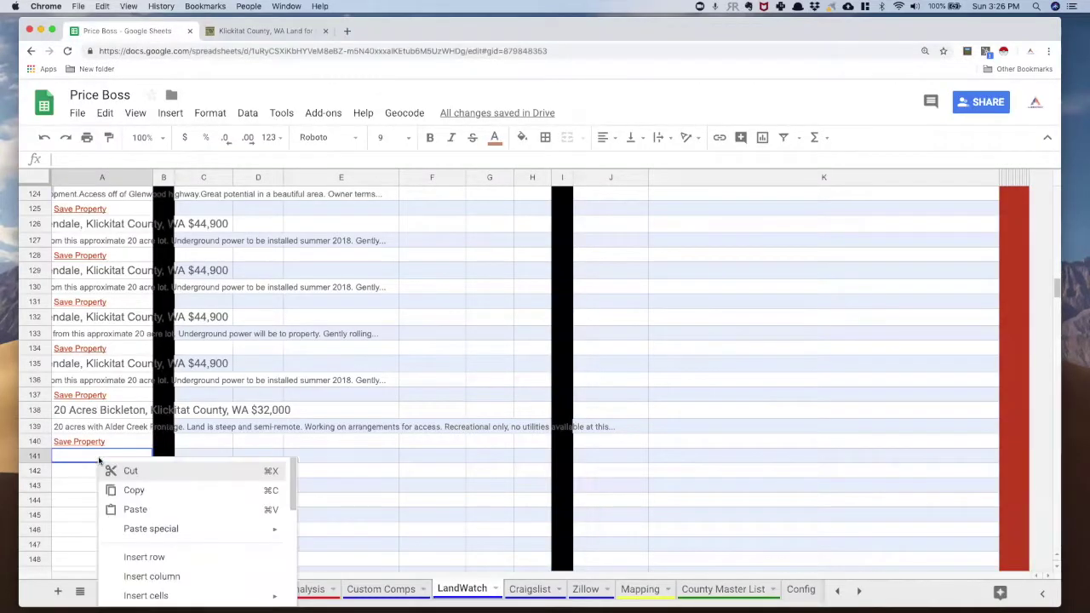
left_click(153, 509)
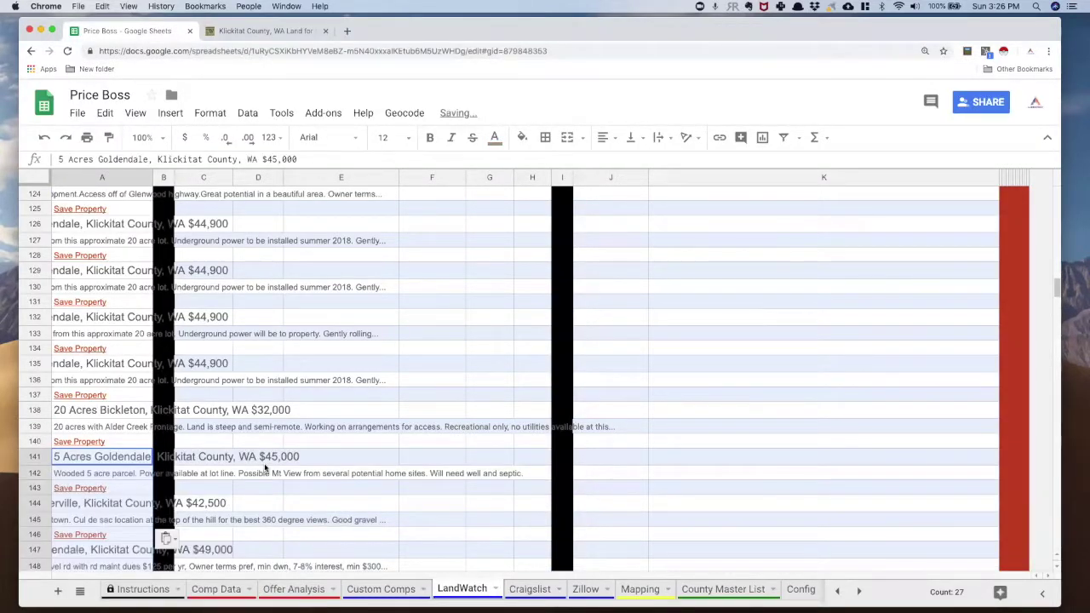
scroll(265, 468, "up", 20)
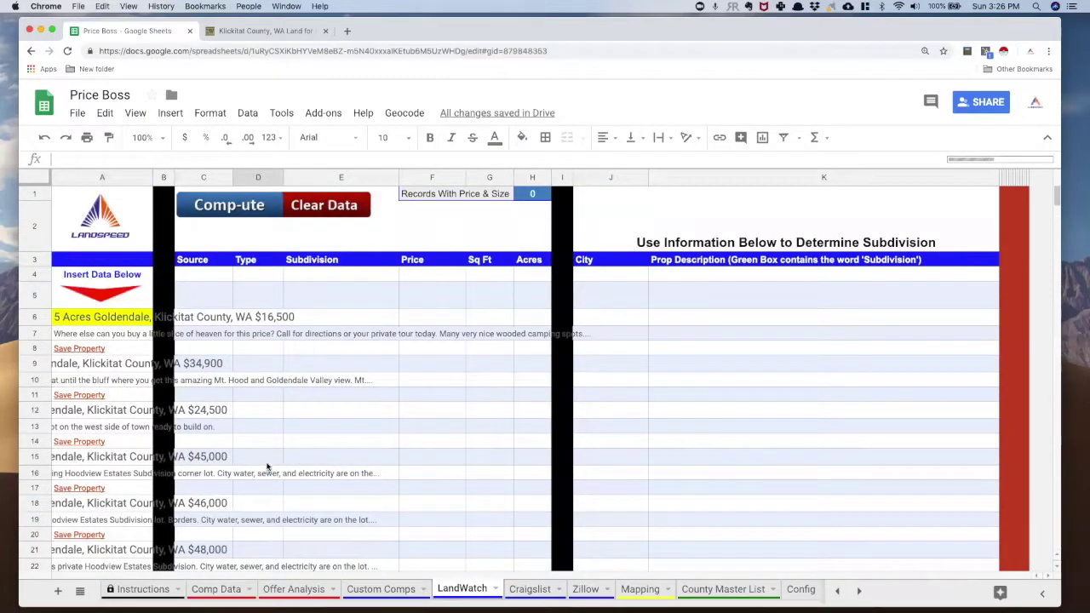
left_click(235, 211)
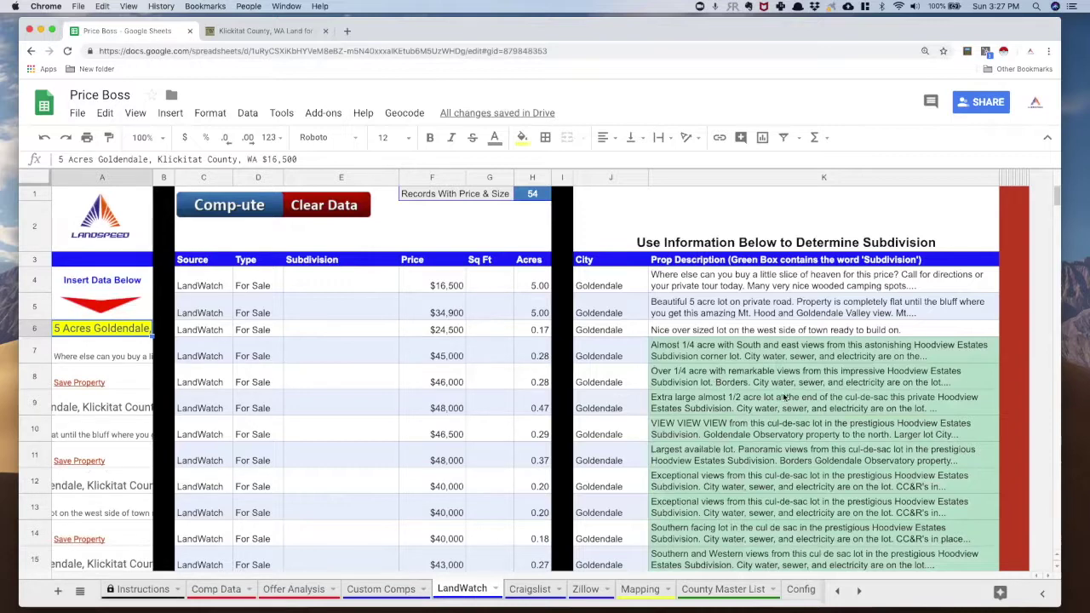
Copy the subdivision name "Hoodview Estates" from the row 7 property description into the Subdivision cell E7
left_click(764, 356)
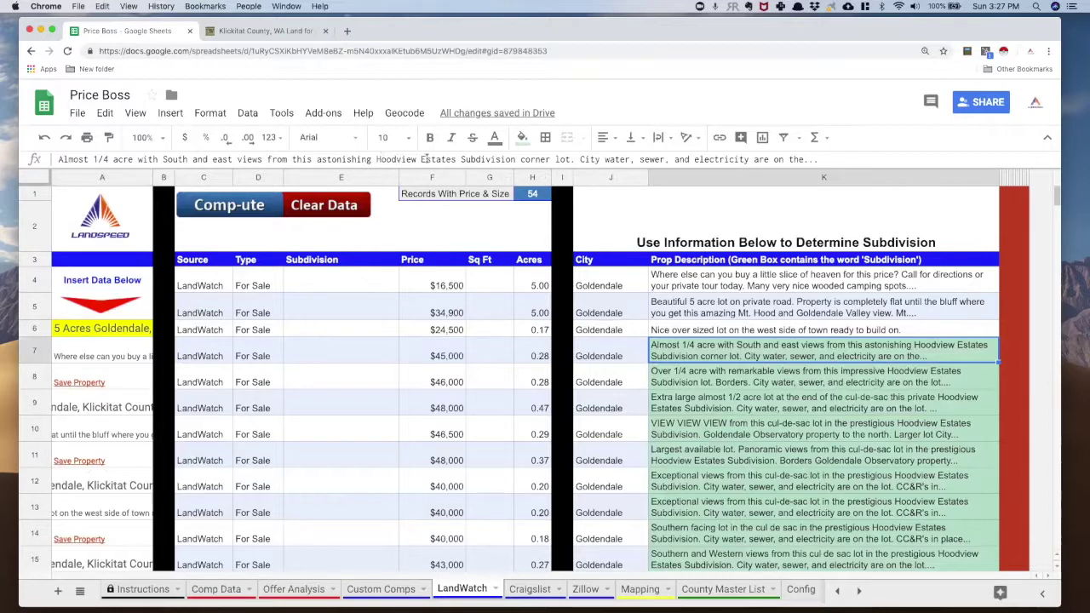
scroll(748, 410, "down", 3)
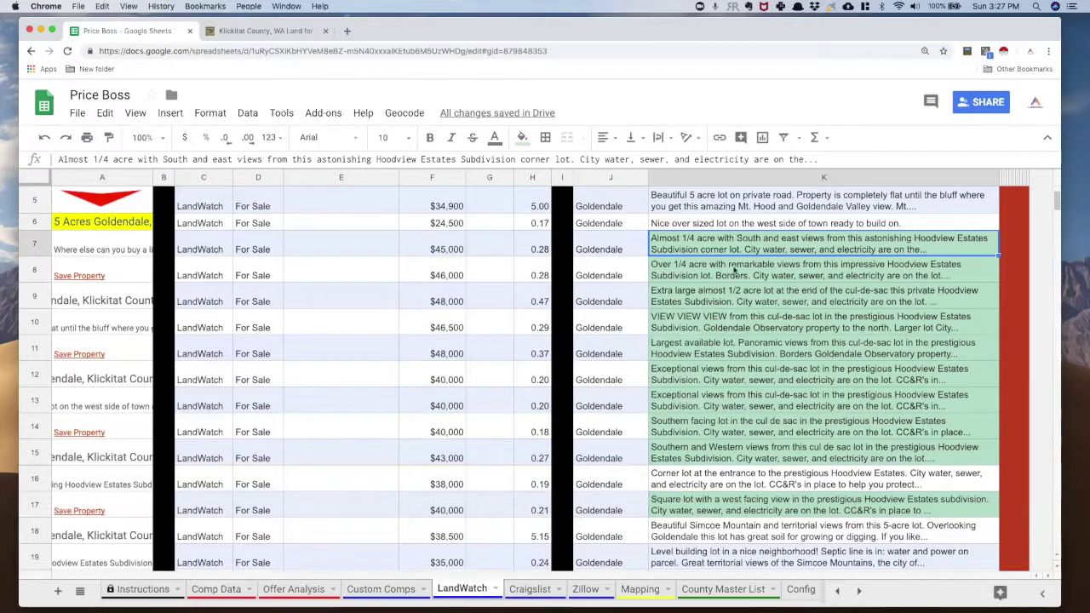
left_click_drag(375, 159, 457, 159)
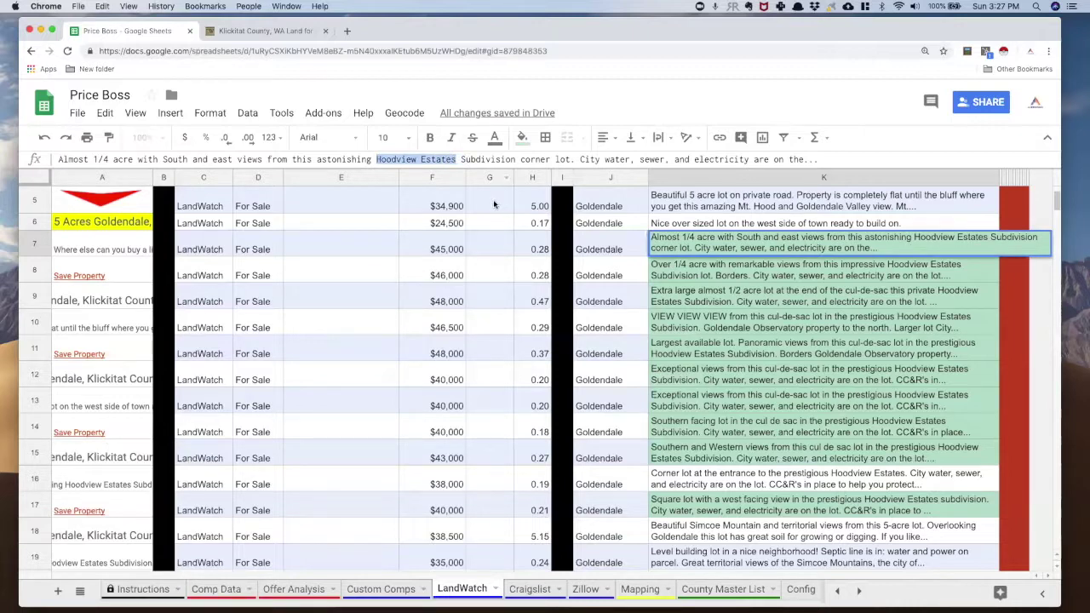
left_click(335, 247)
right_click(336, 247)
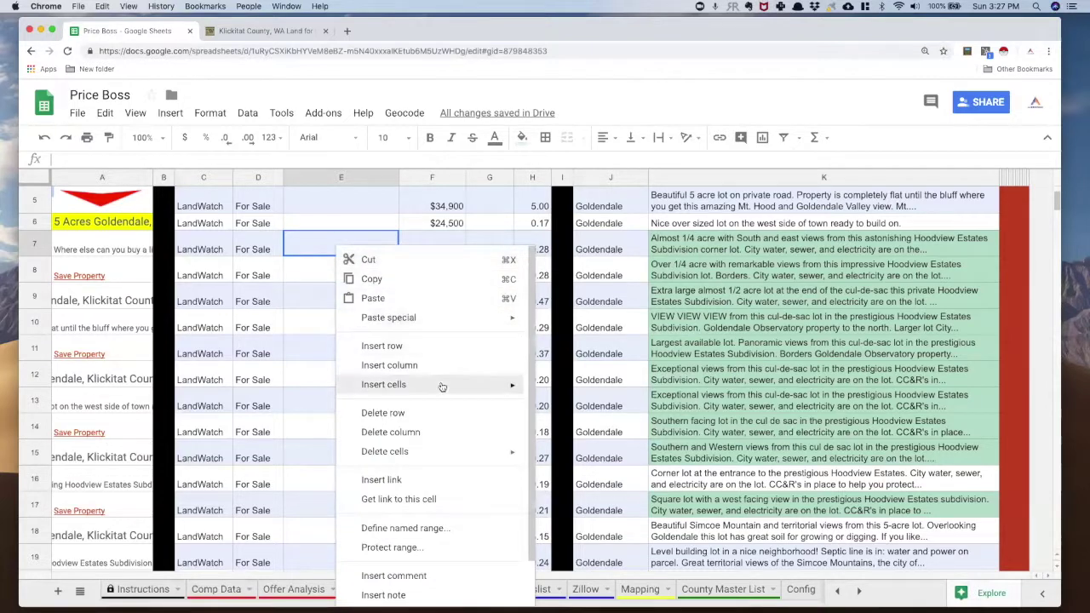
left_click(380, 300)
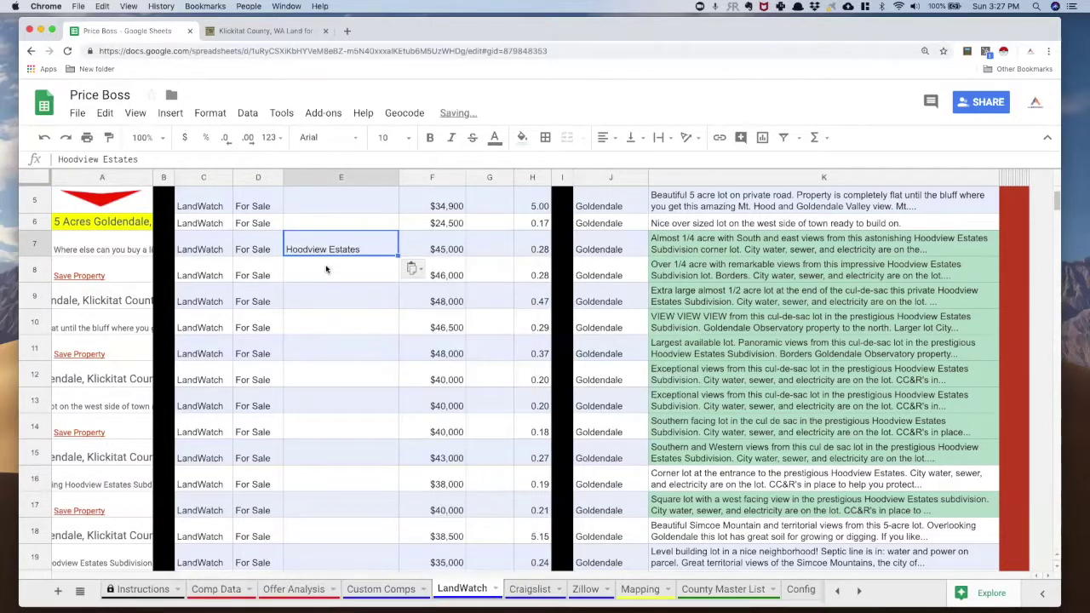
Copy "Hoodview Estates" from E7 into the Subdivision cells E8 through E17
key("ctrl+c")
left_click_drag(327, 271, 376, 503)
key("ctrl+v")
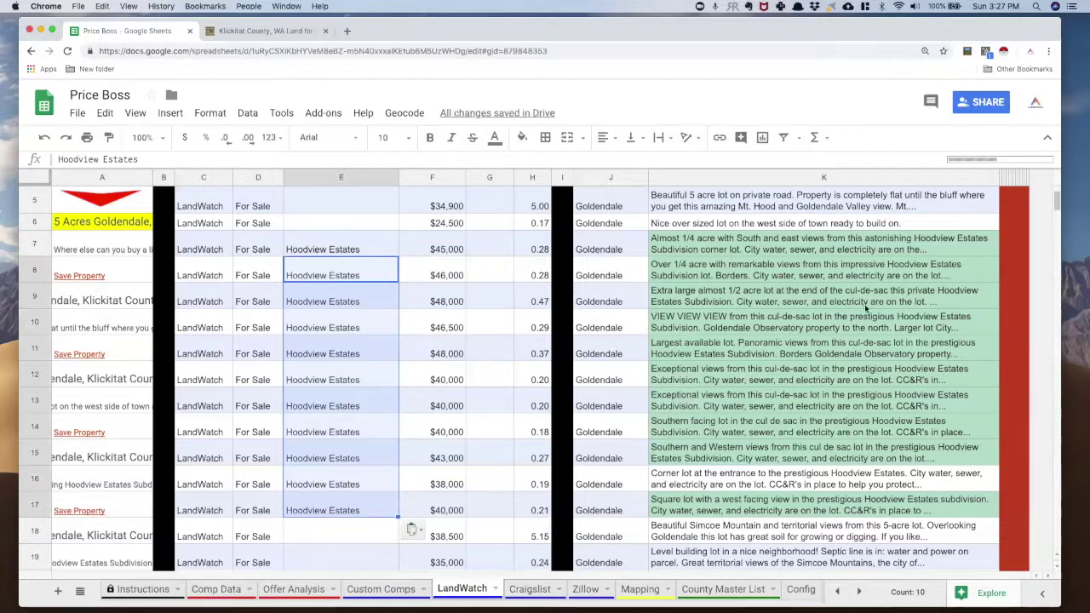
Copy the city names in J4 through J6 into the empty Subdivision cells E4 through E6
scroll(703, 451, "up", 3)
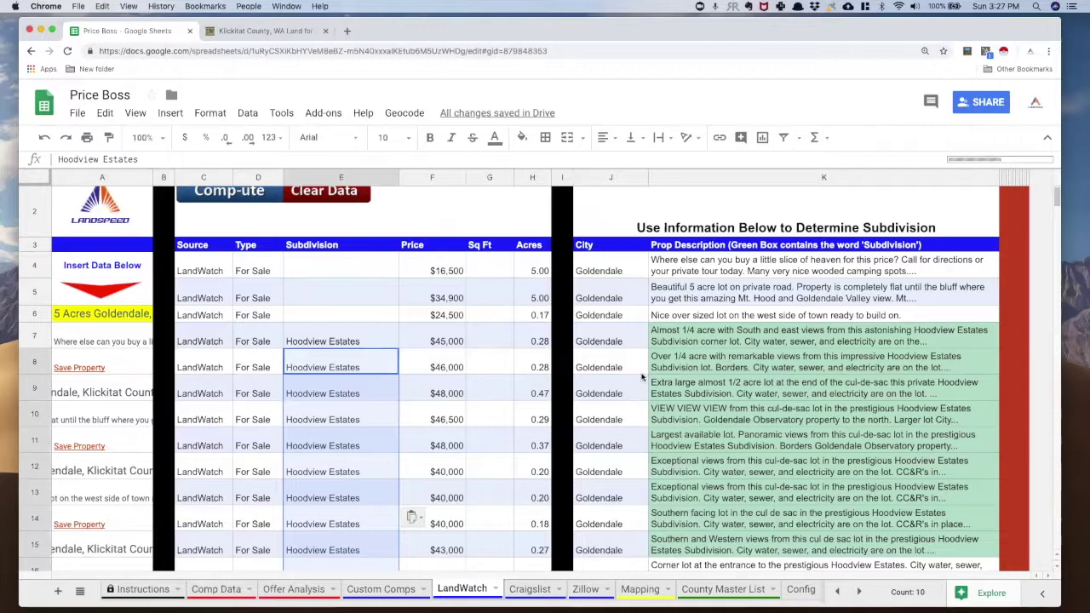
left_click_drag(613, 266, 620, 314)
key("super+c")
left_click(351, 267)
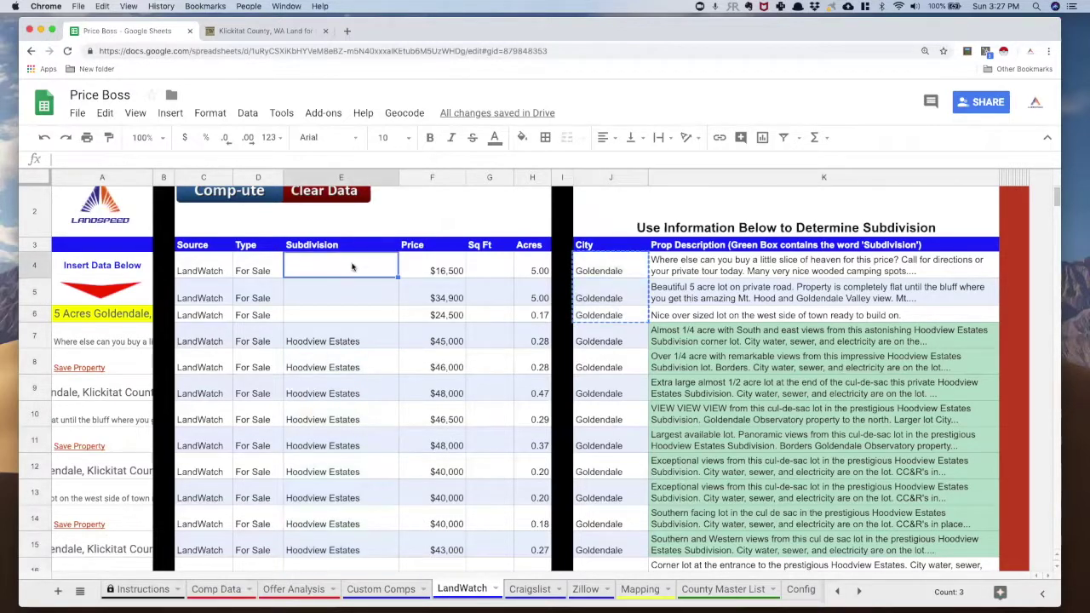
key("super+v")
Copy the city names in J18 through J57 into the Subdivision column starting at E18
scroll(639, 452, "down", 5)
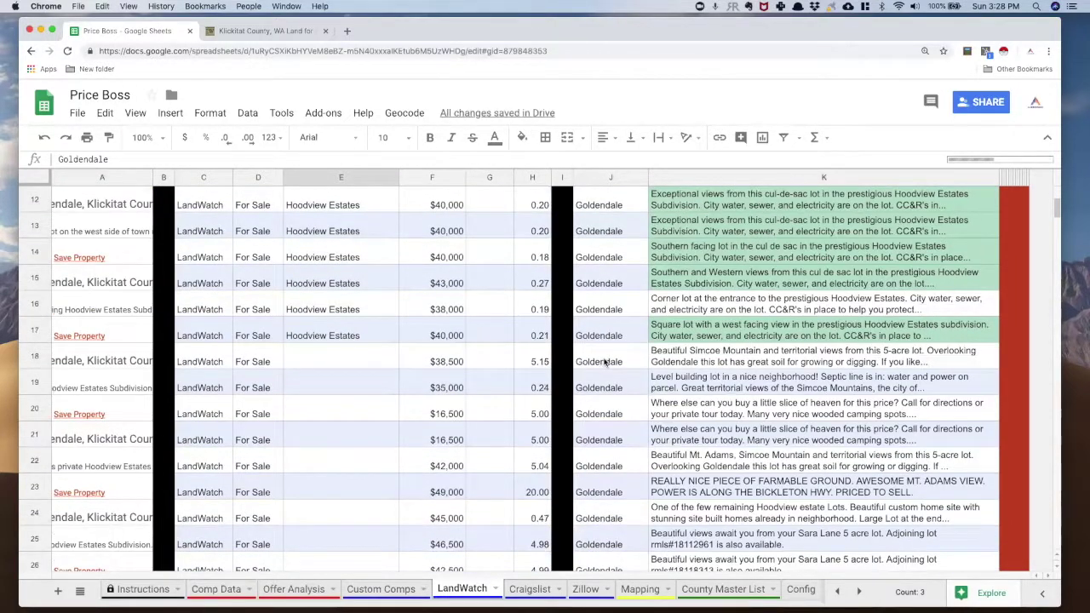
left_click_drag(603, 361, 595, 445)
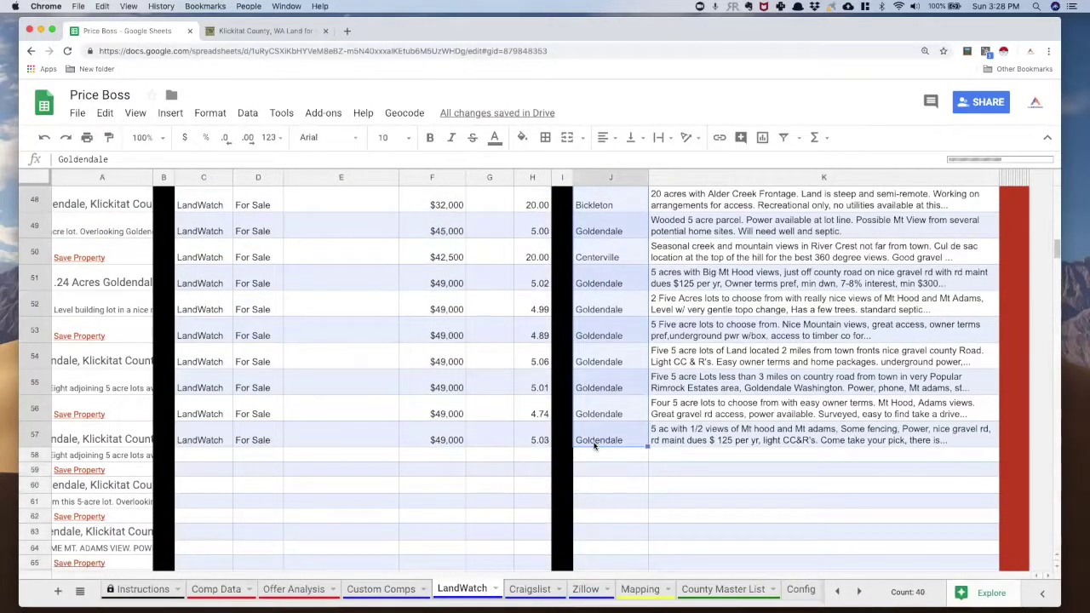
scroll(382, 334, "up", 10)
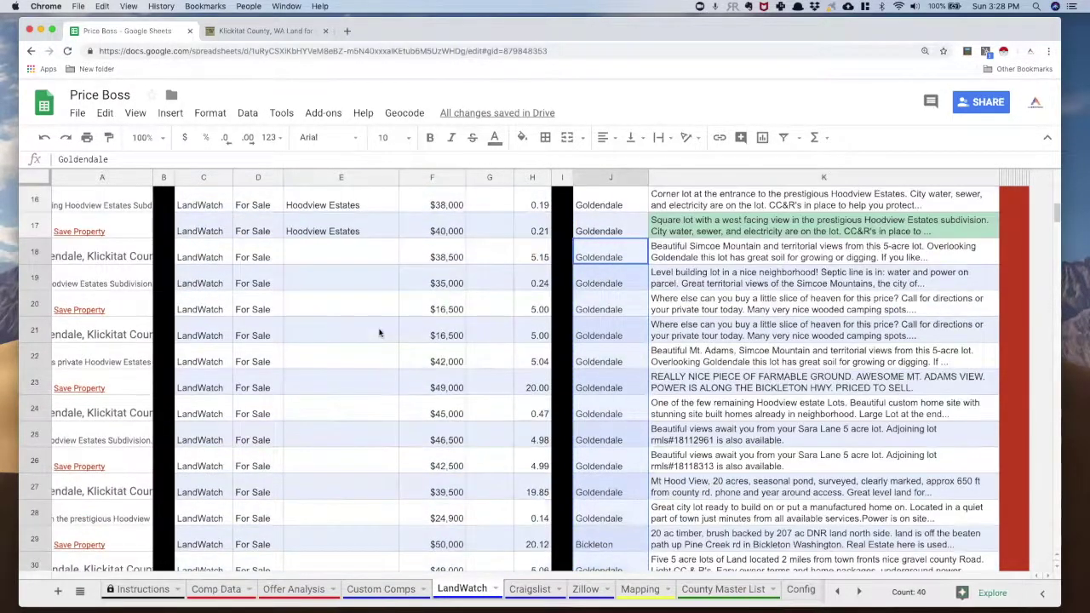
left_click(339, 256)
key("ctrl+v")
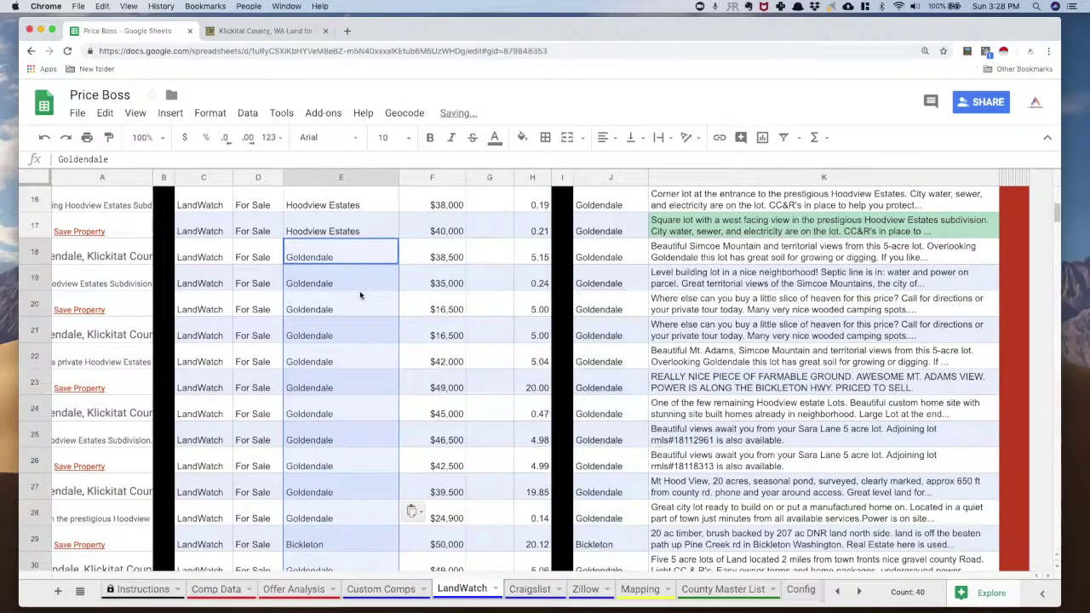
scroll(360, 294, "up", 5)
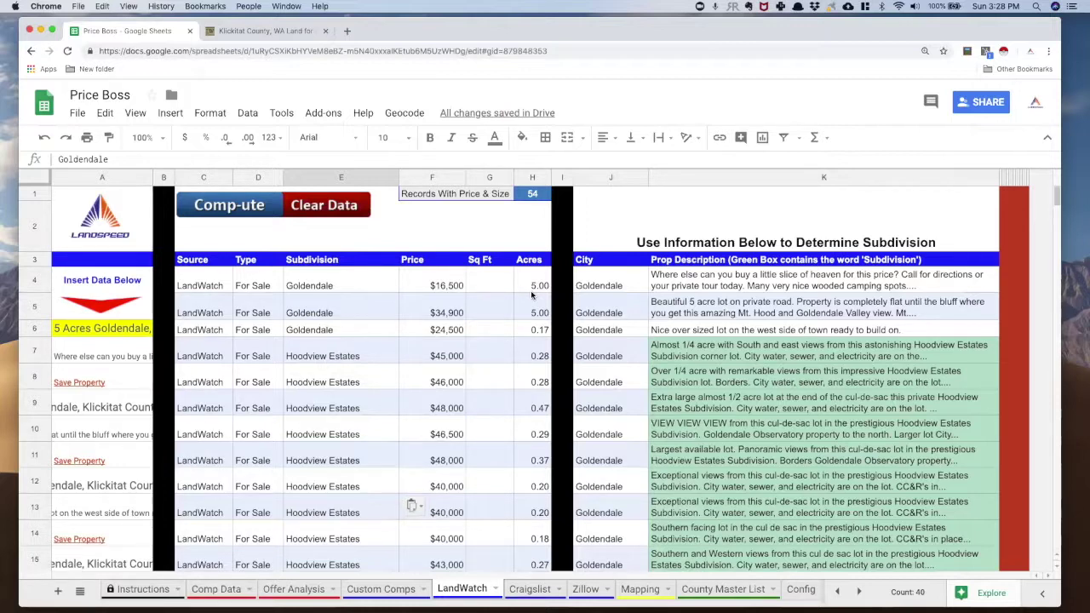
View the property search form on the LandWatch home page, and return to the Price Boss spreadsheet
left_click(264, 32)
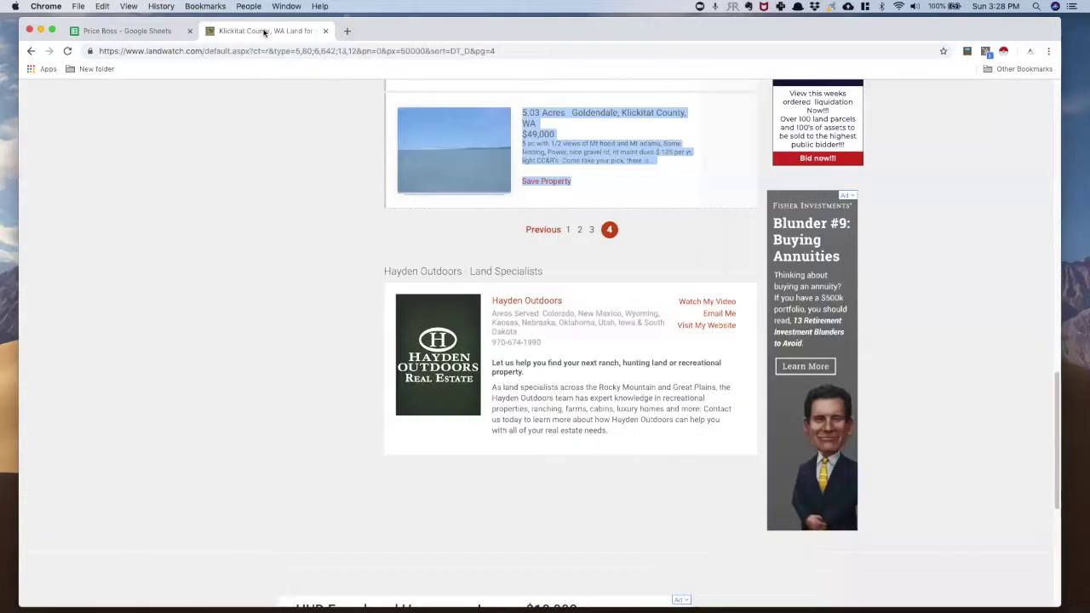
scroll(321, 213, "up", 15)
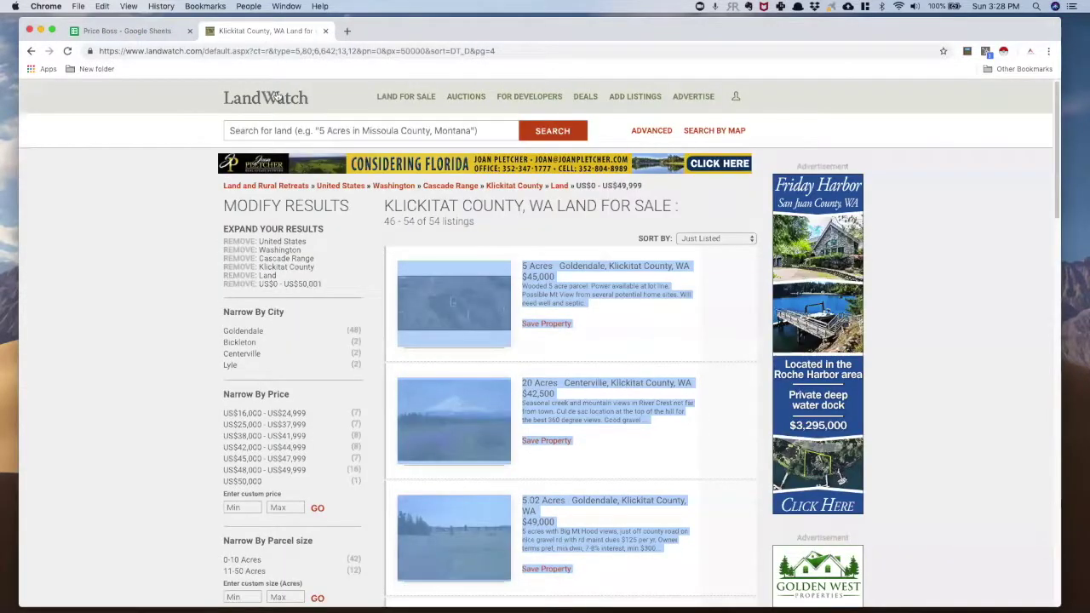
left_click(275, 96)
left_click(477, 334)
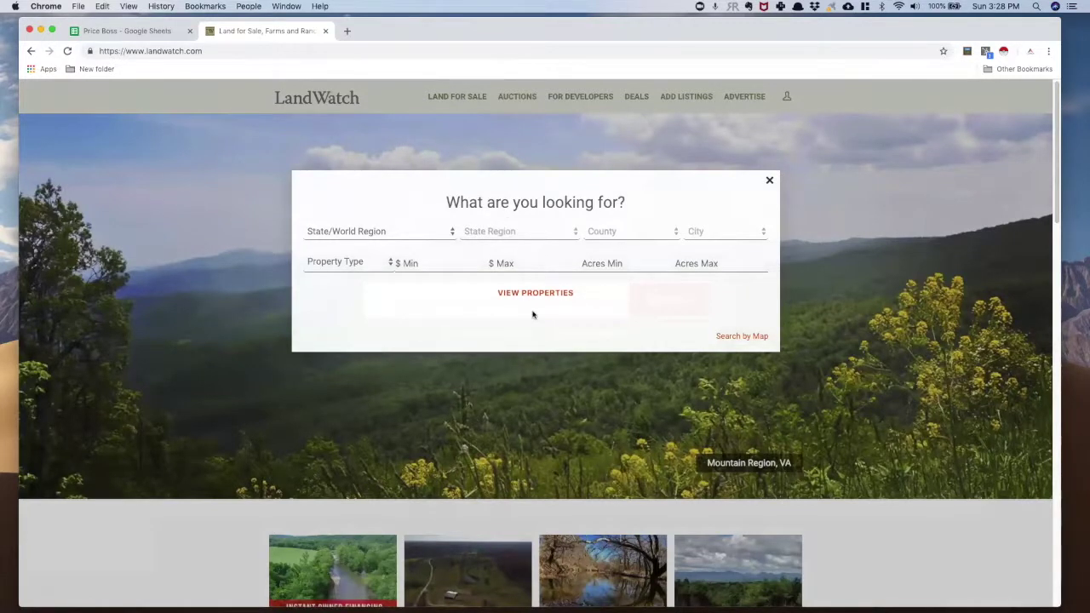
left_click(123, 32)
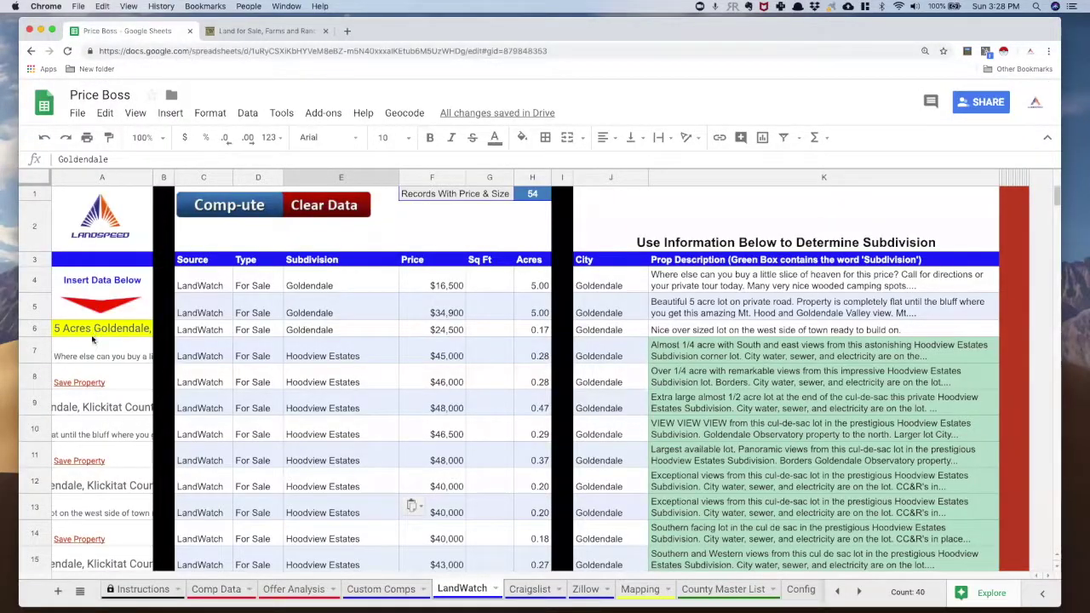